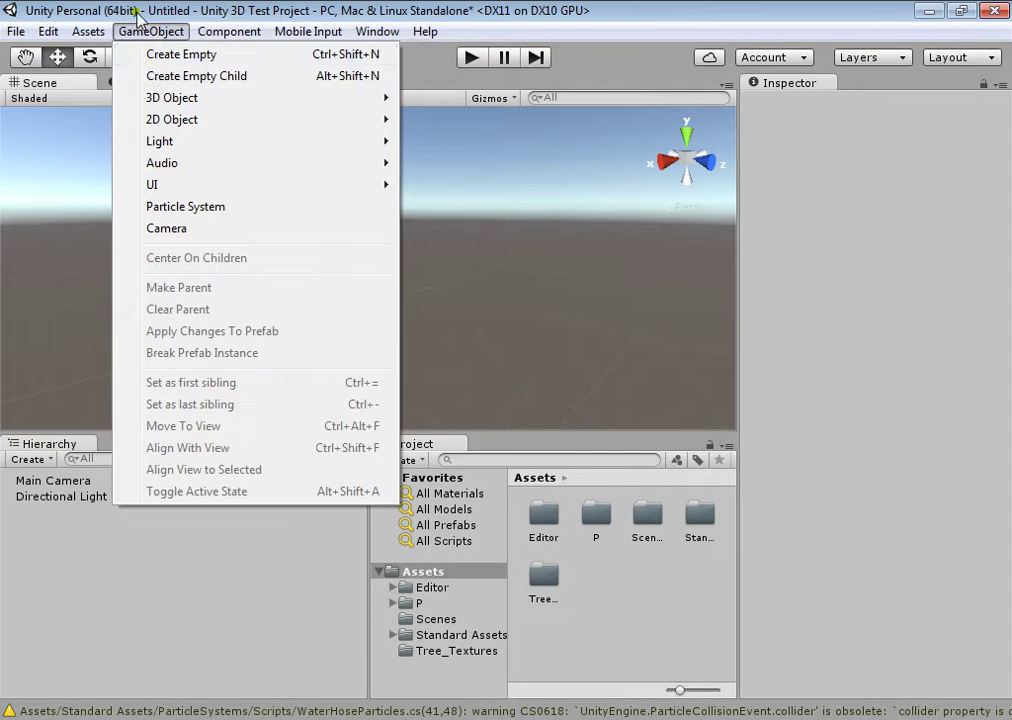
# Create an empty game object in the scene and delete it again.
pyautogui.click(172, 55)
pyautogui.moveTo(290, 268); pyautogui.dragTo(312, 296, button='right')
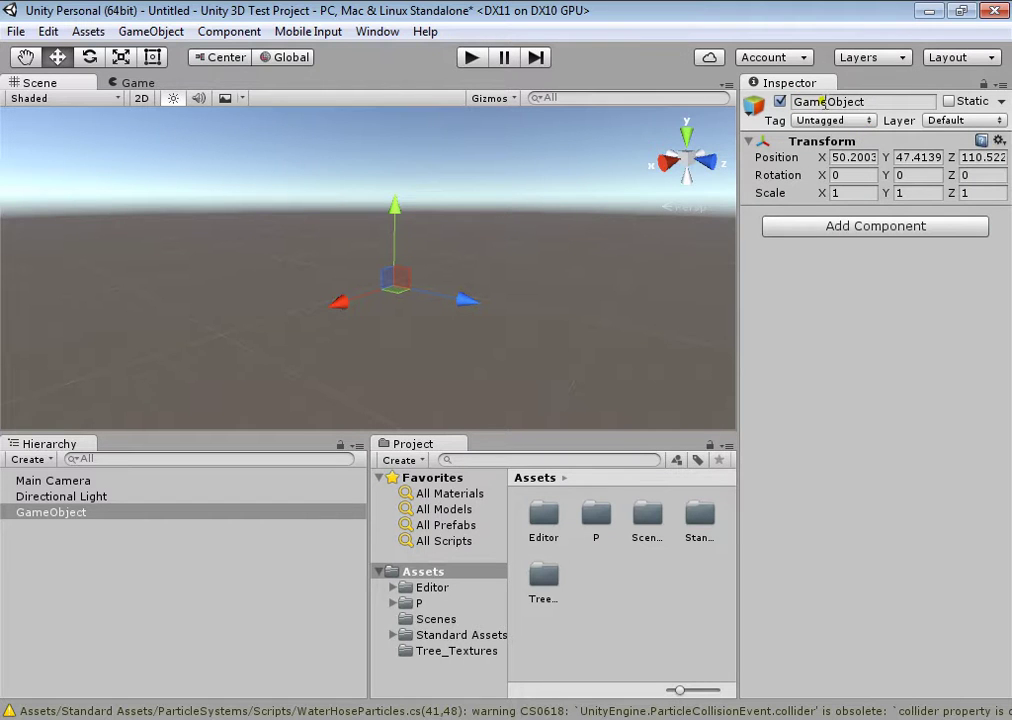
pyautogui.click(823, 102)
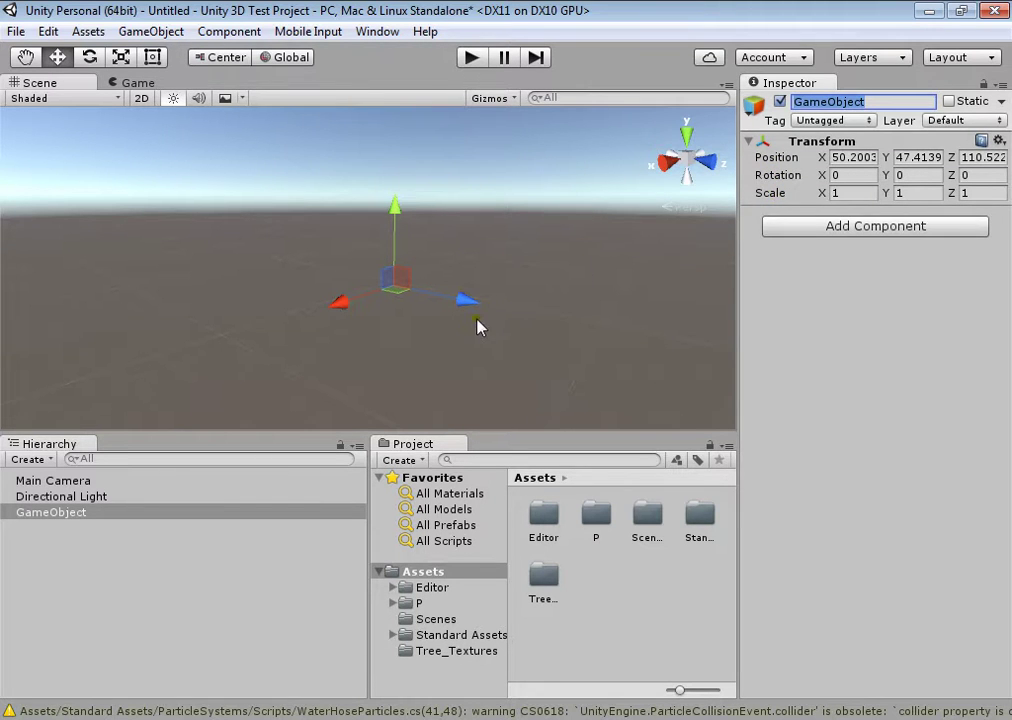
pyautogui.moveTo(389, 339)
pyautogui.keyDown('alt'); pyautogui.mouseDown()
pyautogui.moveTo(415, 310)
pyautogui.moveTo(361, 316)
pyautogui.moveTo(342, 305)
pyautogui.mouseUp(); pyautogui.keyUp('alt')
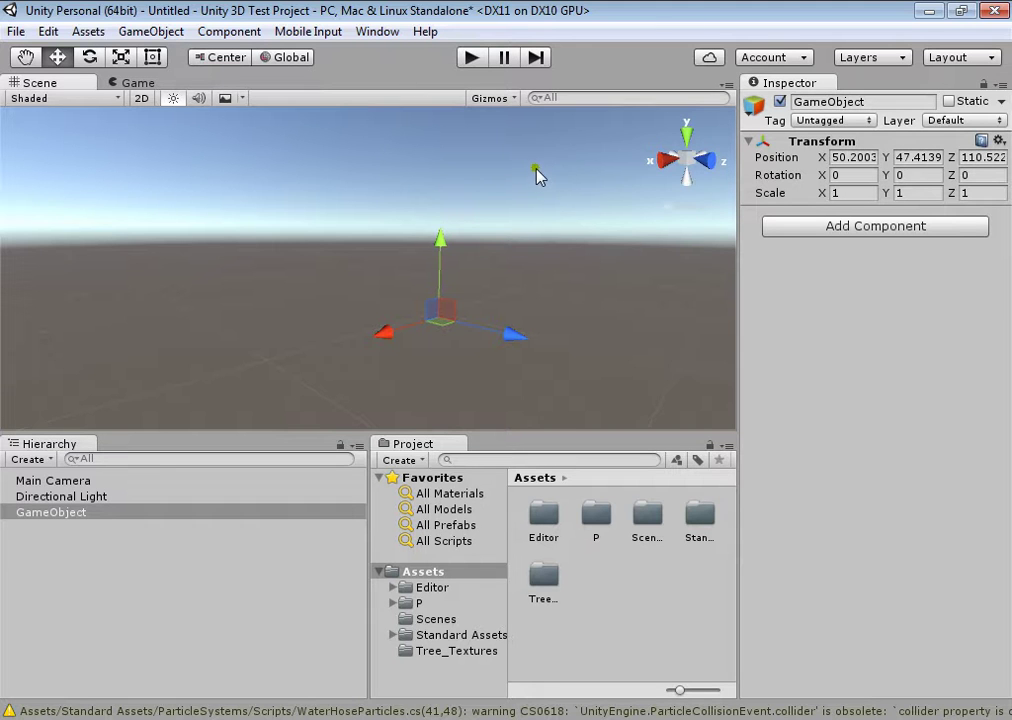
pyautogui.keyDown('alt'); pyautogui.moveTo(441, 229); pyautogui.dragTo(418, 290); pyautogui.keyUp('alt')
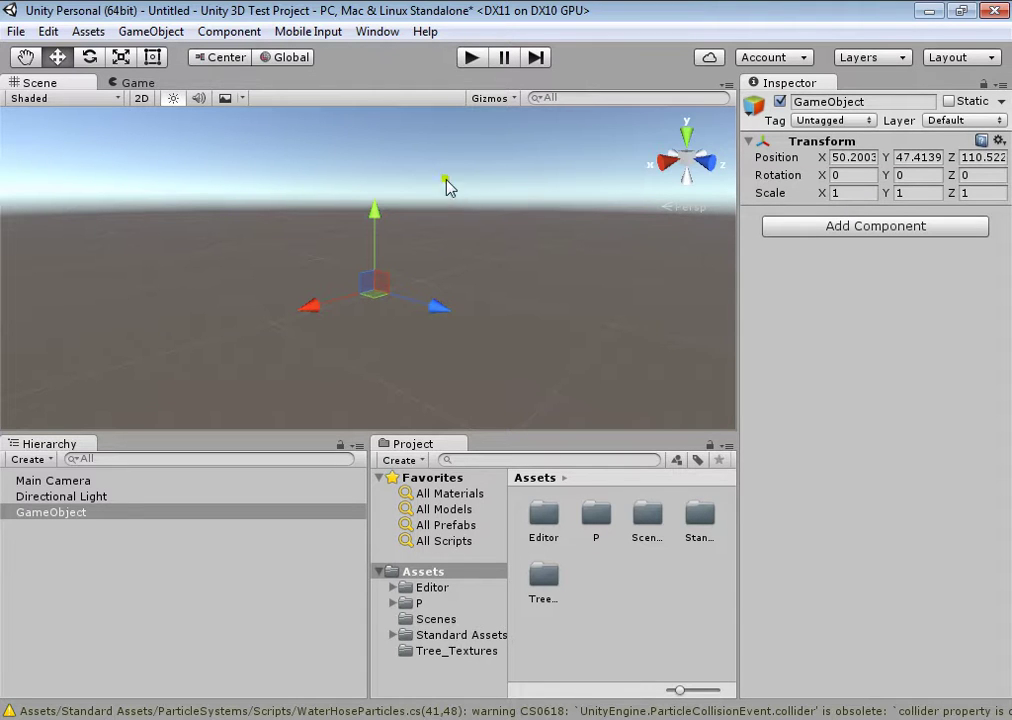
pyautogui.keyDown('alt'); pyautogui.moveTo(511, 231); pyautogui.dragTo(357, 294); pyautogui.keyUp('alt')
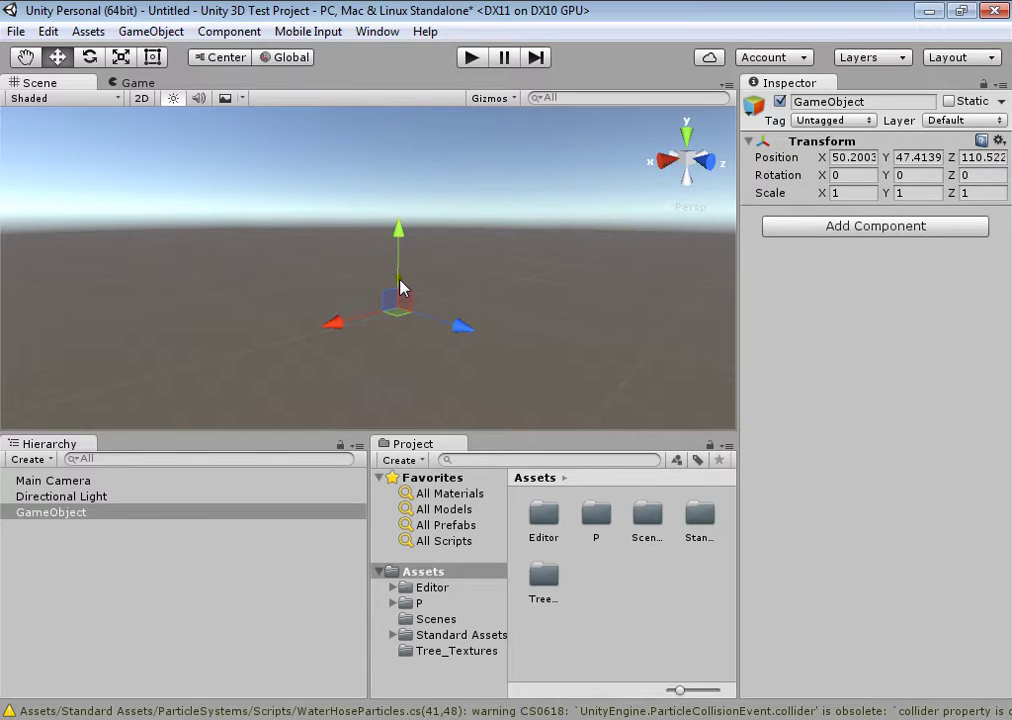
pyautogui.press('Delete')
# Create an empty child object with no parent selected, and remove it from the hierarchy.
pyautogui.click(151, 31)
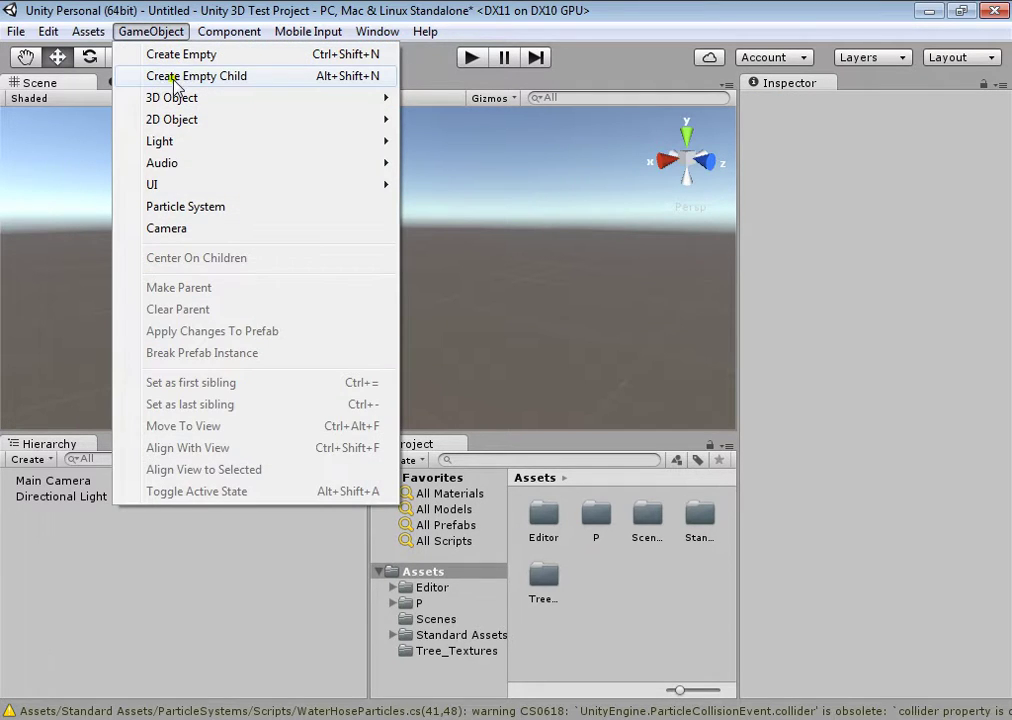
pyautogui.click(245, 77)
pyautogui.keyDown('alt'); pyautogui.moveTo(310, 278); pyautogui.dragTo(362, 327); pyautogui.keyUp('alt')
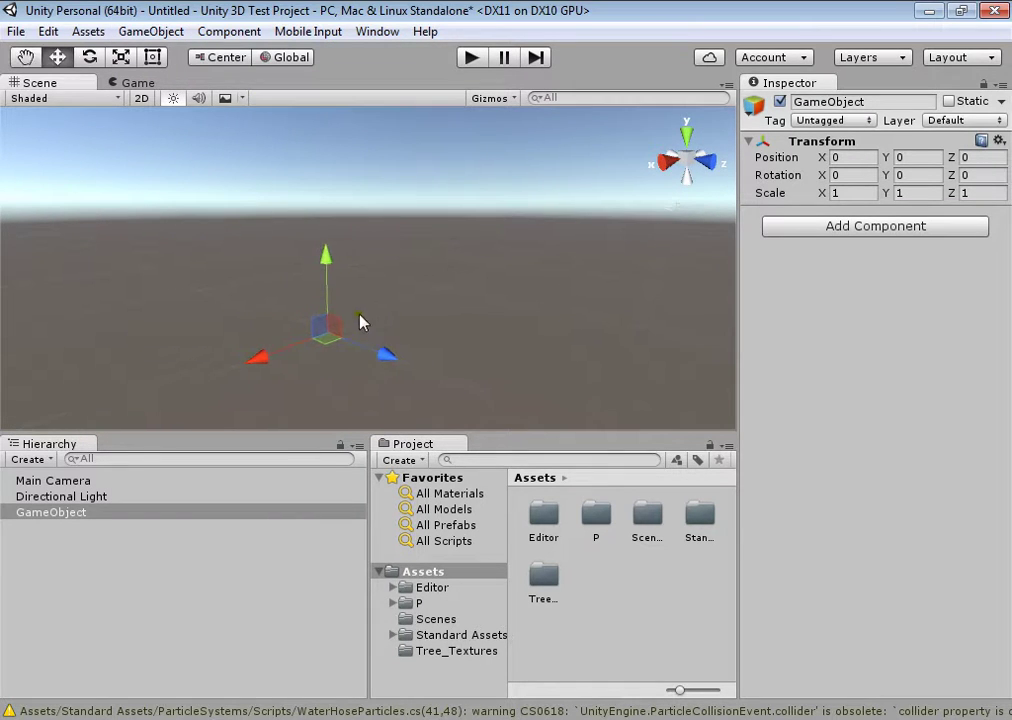
pyautogui.click(150, 31)
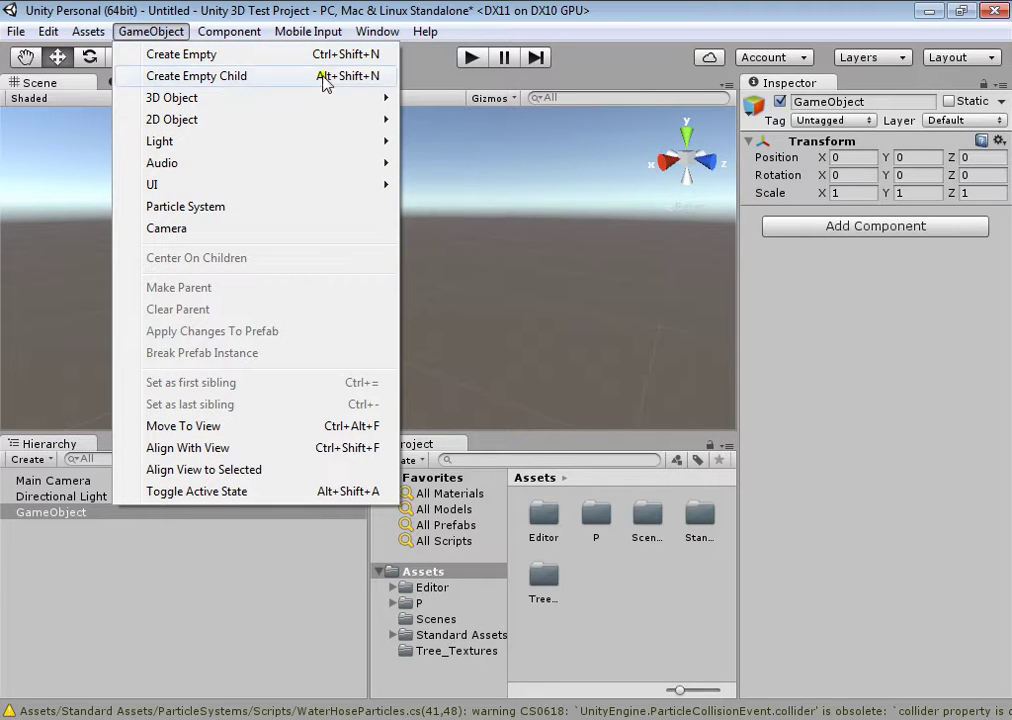
pyautogui.click(474, 260)
pyautogui.click(368, 318)
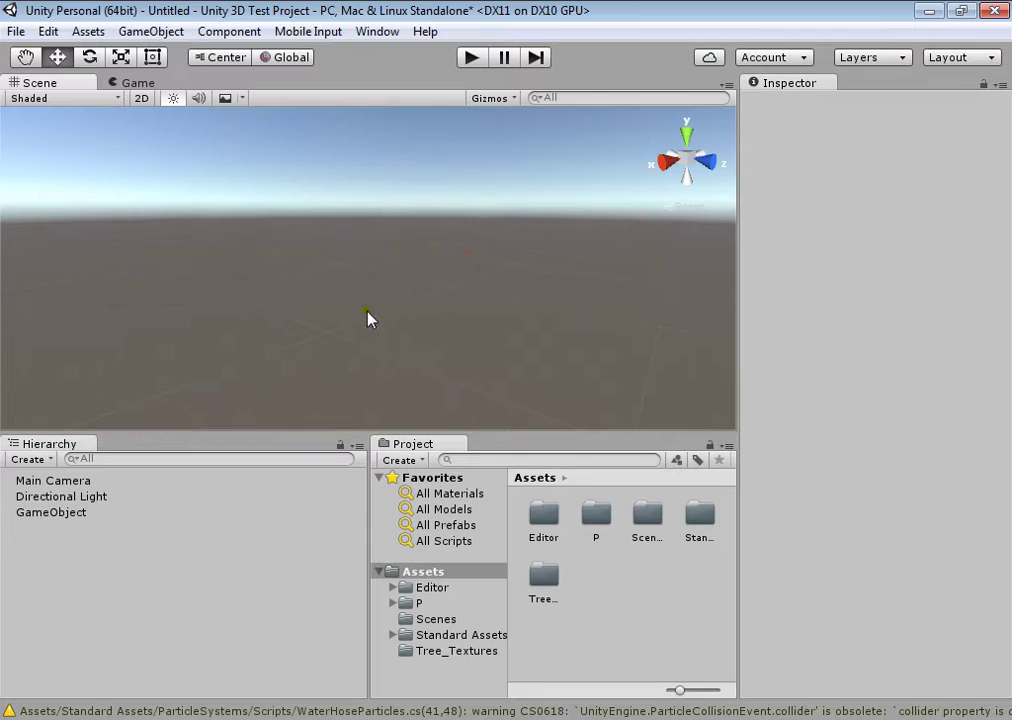
pyautogui.click(110, 513)
pyautogui.press('Delete')
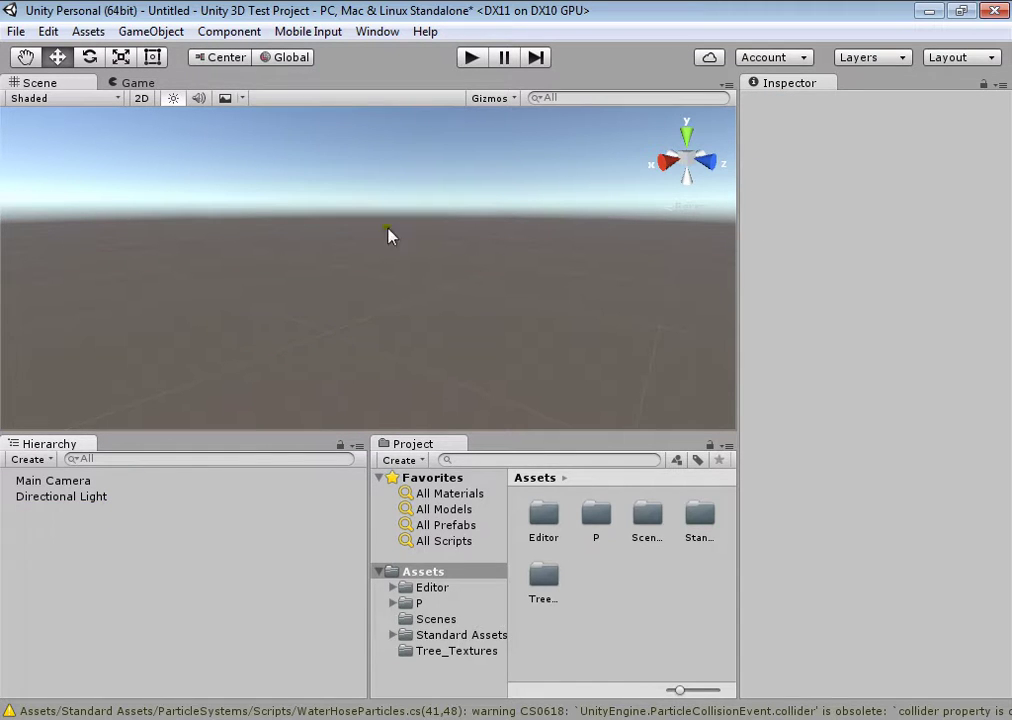
# Create an empty game object while the Main Camera is selected.
pyautogui.keyDown('alt'); pyautogui.moveTo(318, 289); pyautogui.dragTo(287, 413); pyautogui.keyUp('alt')
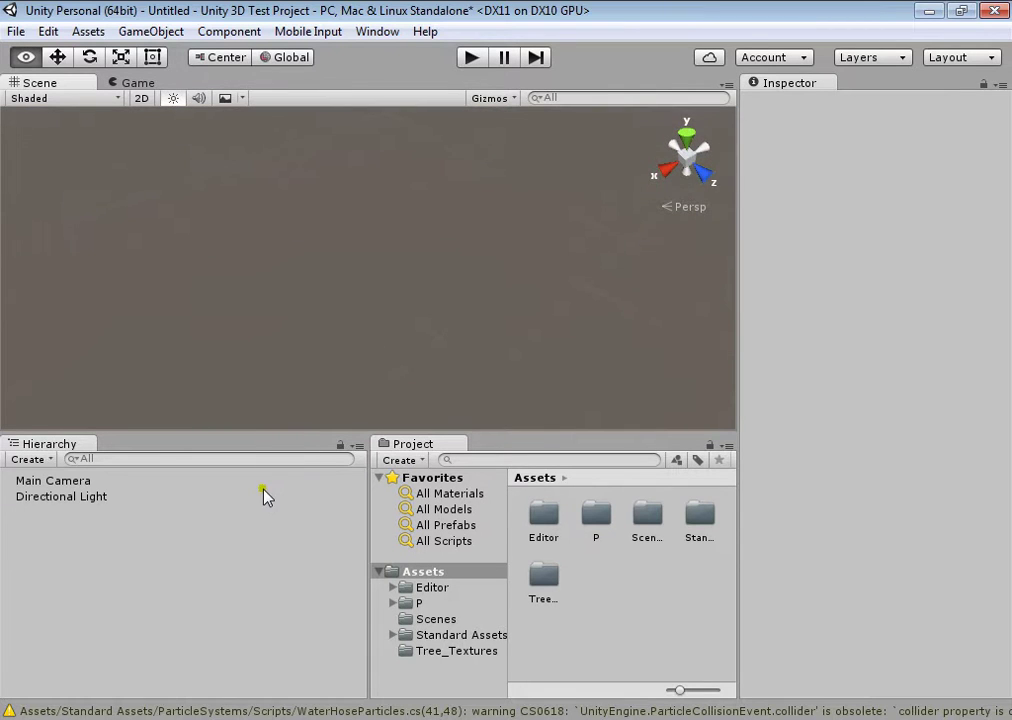
pyautogui.moveTo(255, 517)
pyautogui.keyDown('alt'); pyautogui.mouseDown()
pyautogui.moveTo(128, 500)
pyautogui.moveTo(151, 474)
pyautogui.mouseUp(); pyautogui.keyUp('alt')
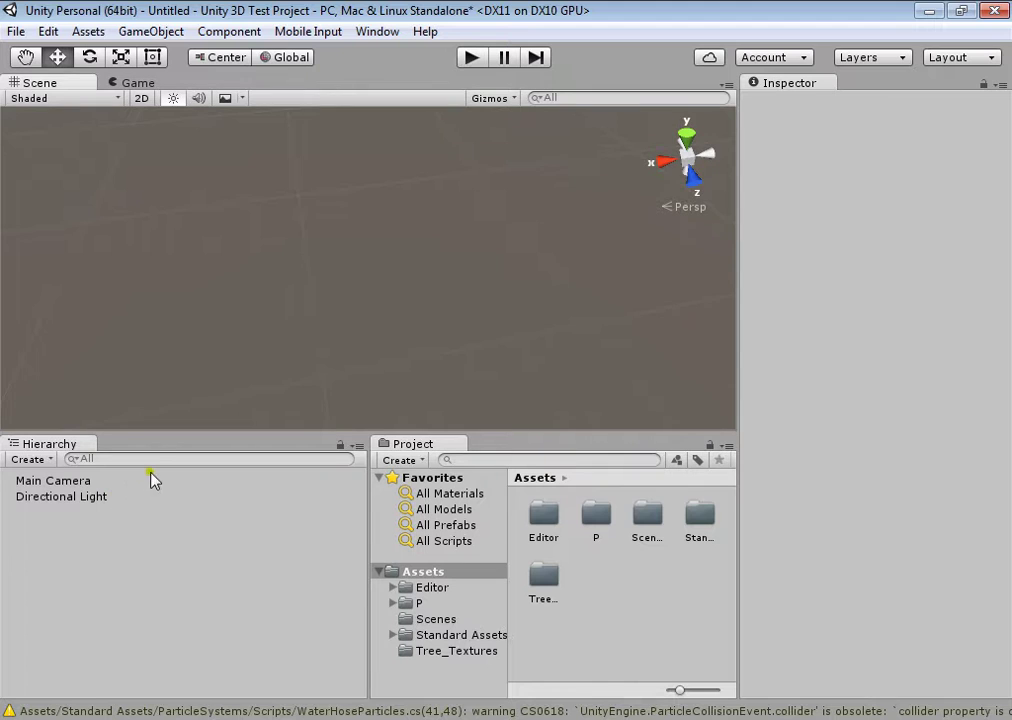
pyautogui.click(67, 482)
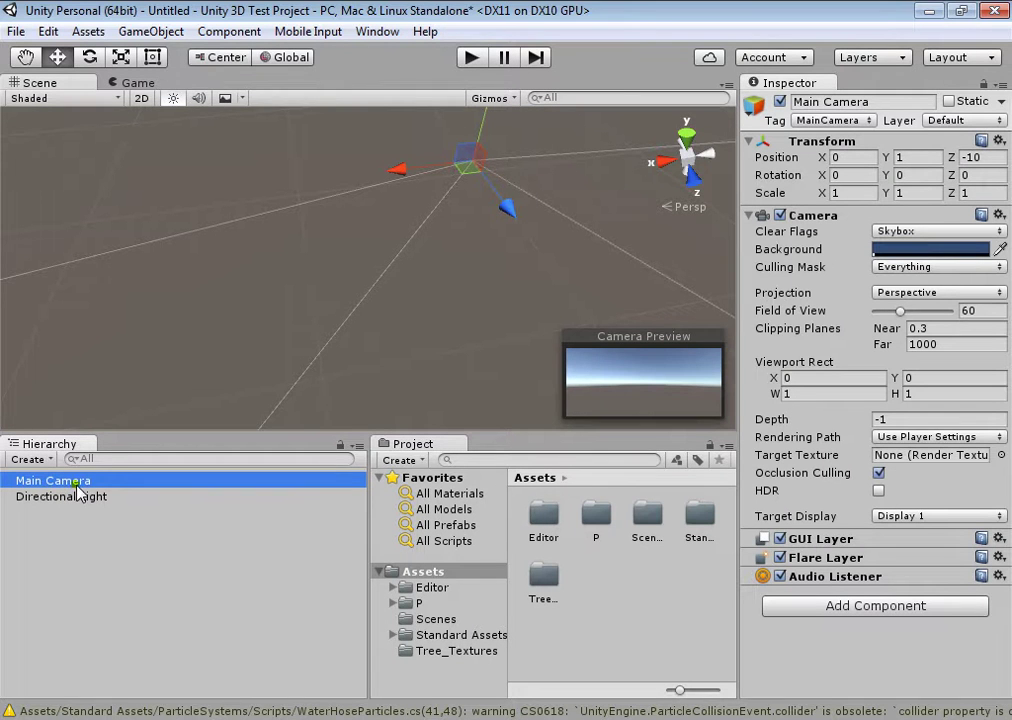
pyautogui.click(165, 30)
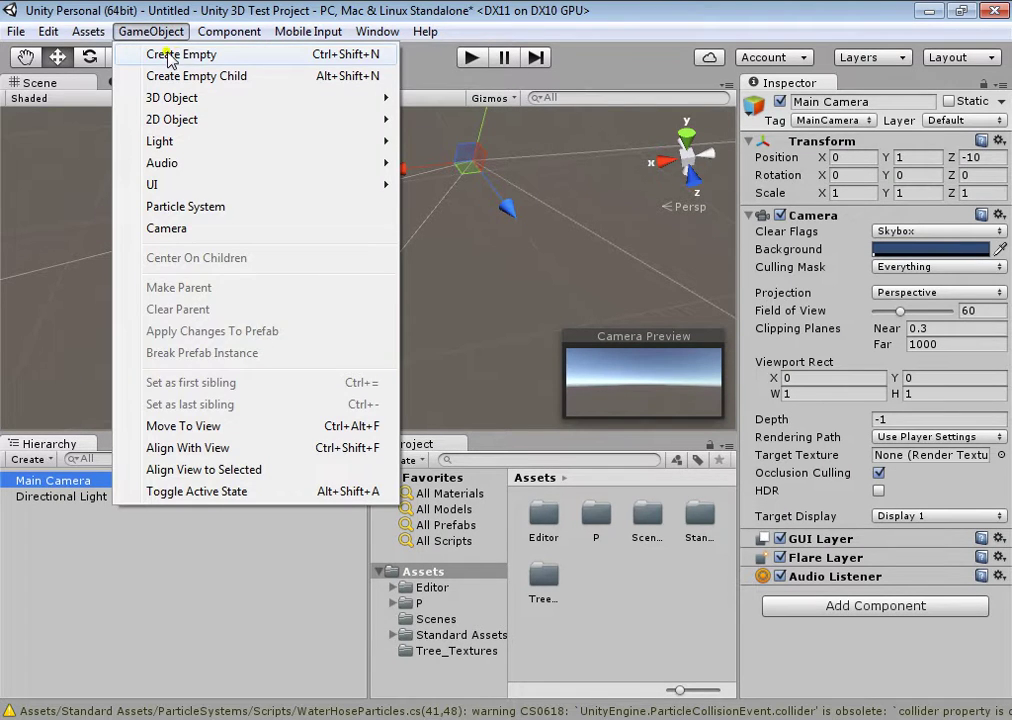
pyautogui.click(208, 56)
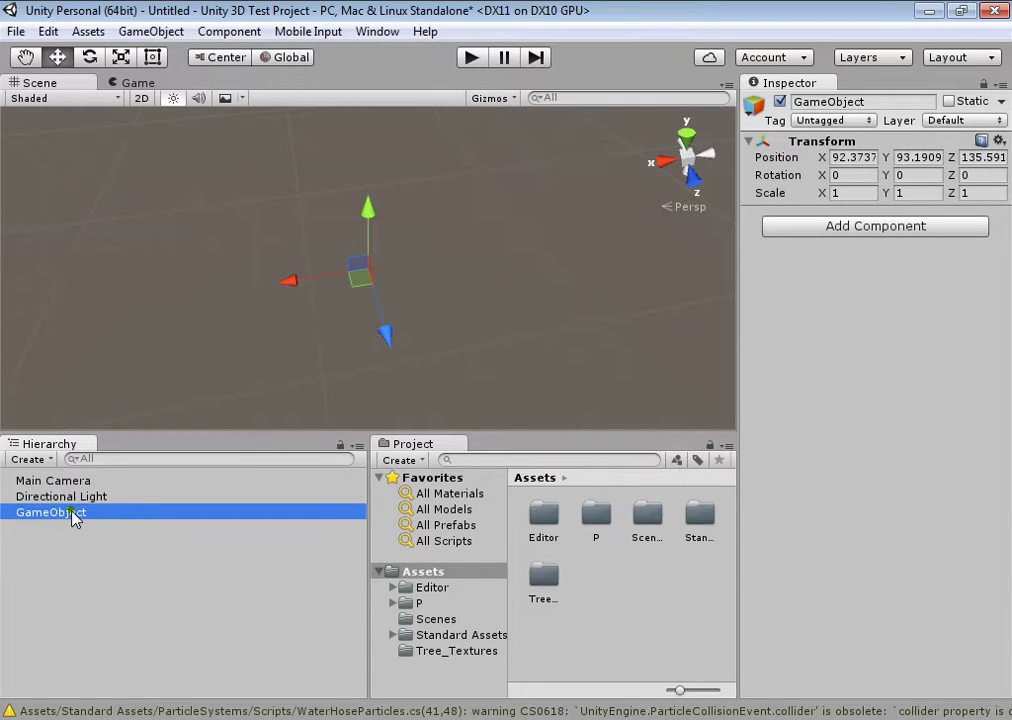
# Create an empty child object under the Main Camera.
pyautogui.click(115, 483)
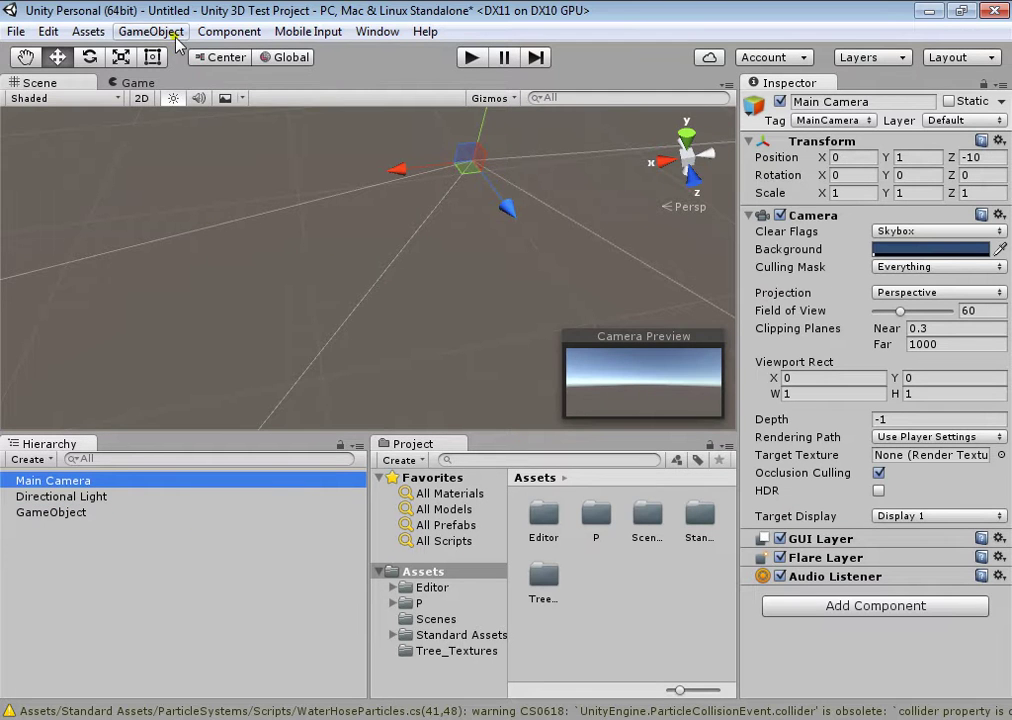
pyautogui.click(152, 32)
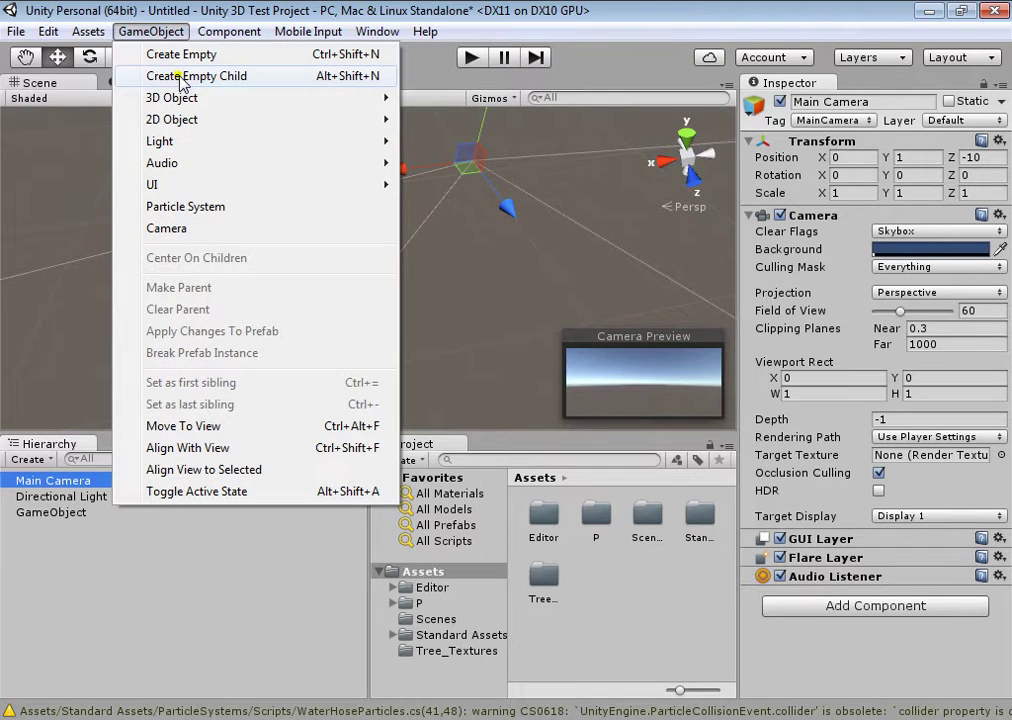
pyautogui.click(243, 78)
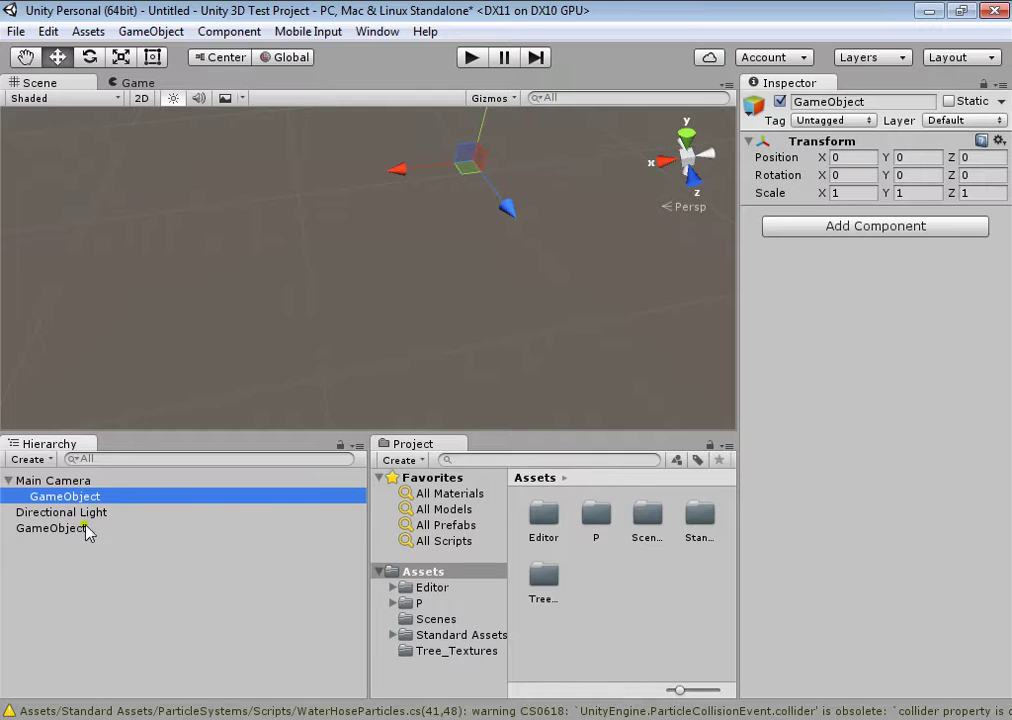
# Delete the Main Camera's empty child and the separate empty game object from the hierarchy.
pyautogui.click(85, 495)
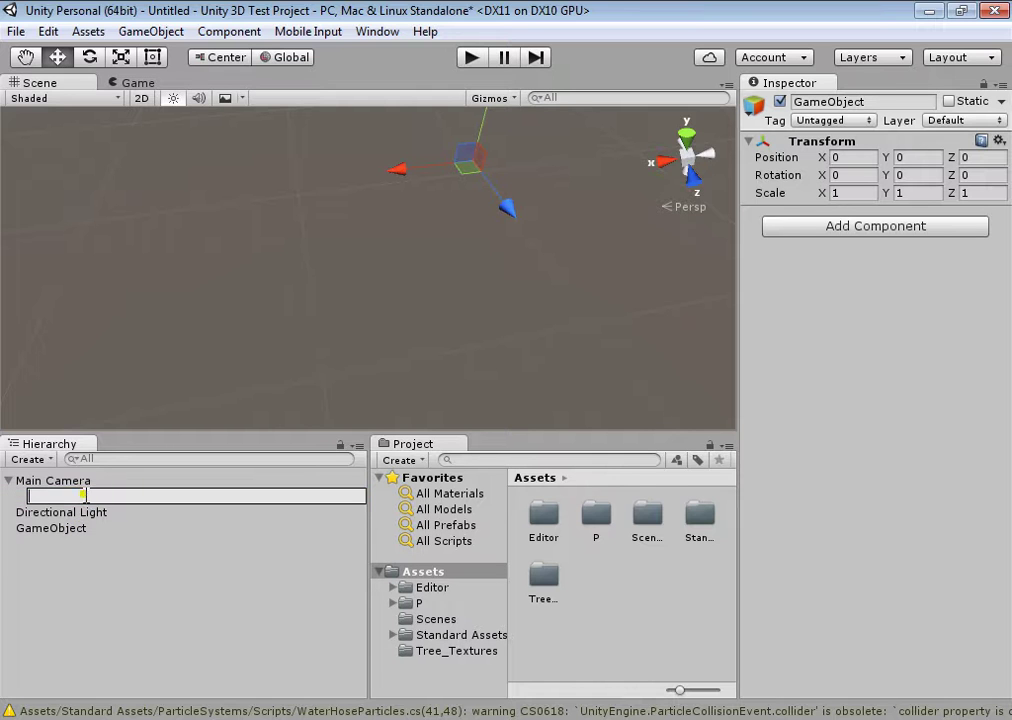
pyautogui.click(77, 483)
pyautogui.click(70, 499)
pyautogui.press('Delete')
pyautogui.click(68, 511)
pyautogui.press('Delete')
# Add a 3D cube to the scene and frame it in the Scene view.
pyautogui.click(160, 32)
pyautogui.moveTo(203, 98)
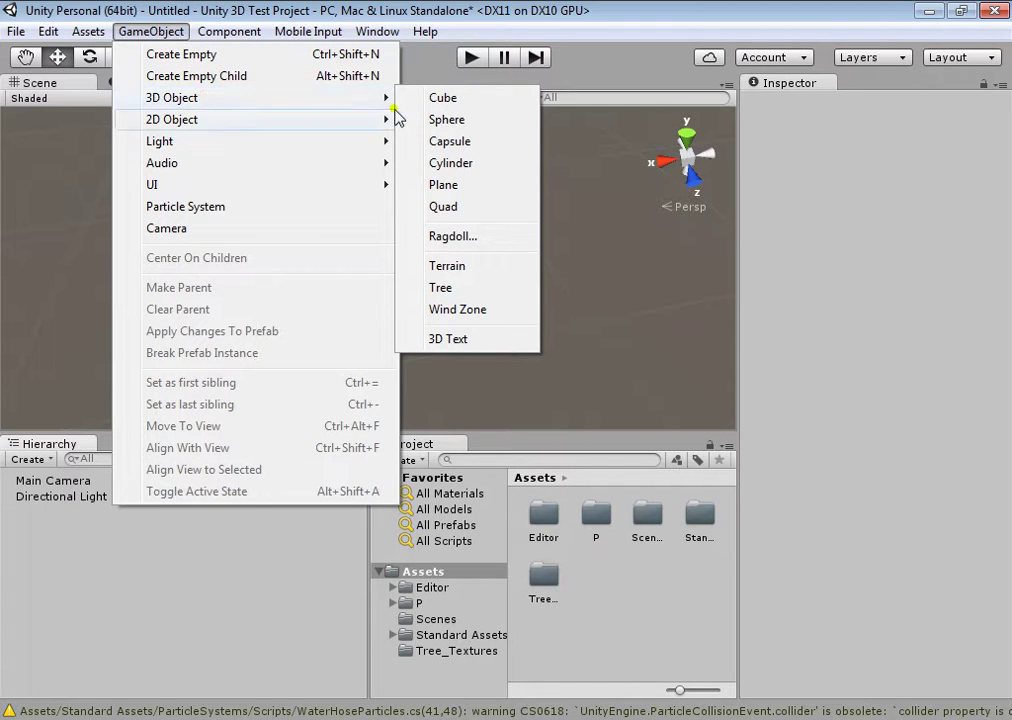
pyautogui.click(457, 101)
pyautogui.scroll(5, 345, 300)
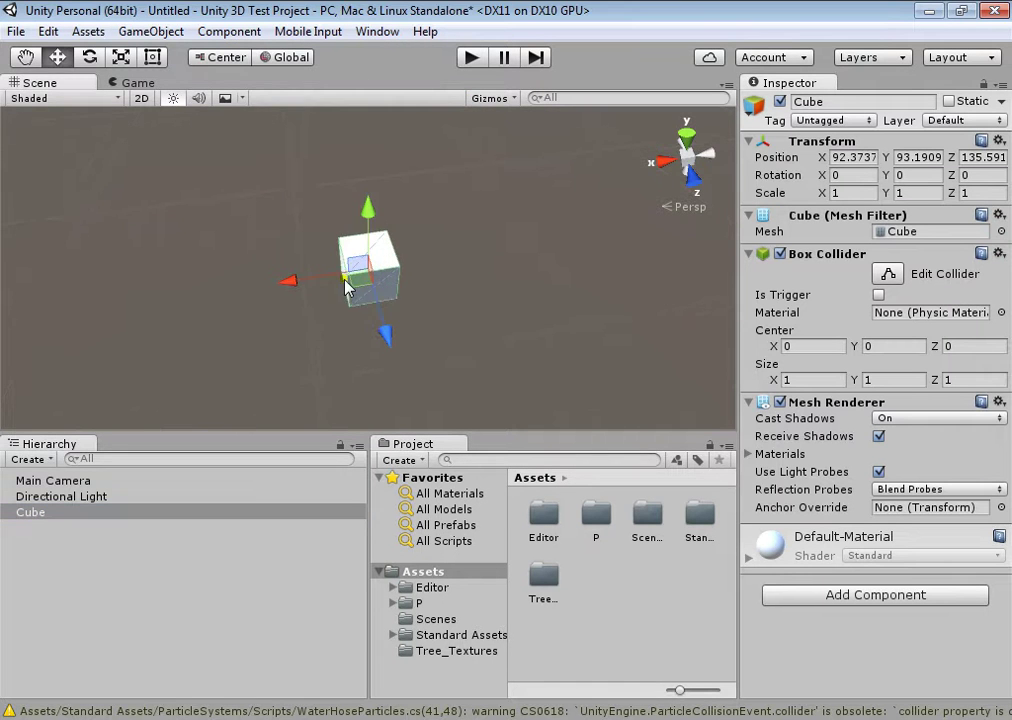
pyautogui.keyDown('alt'); pyautogui.moveTo(355, 276); pyautogui.dragTo(962, 129); pyautogui.keyUp('alt')
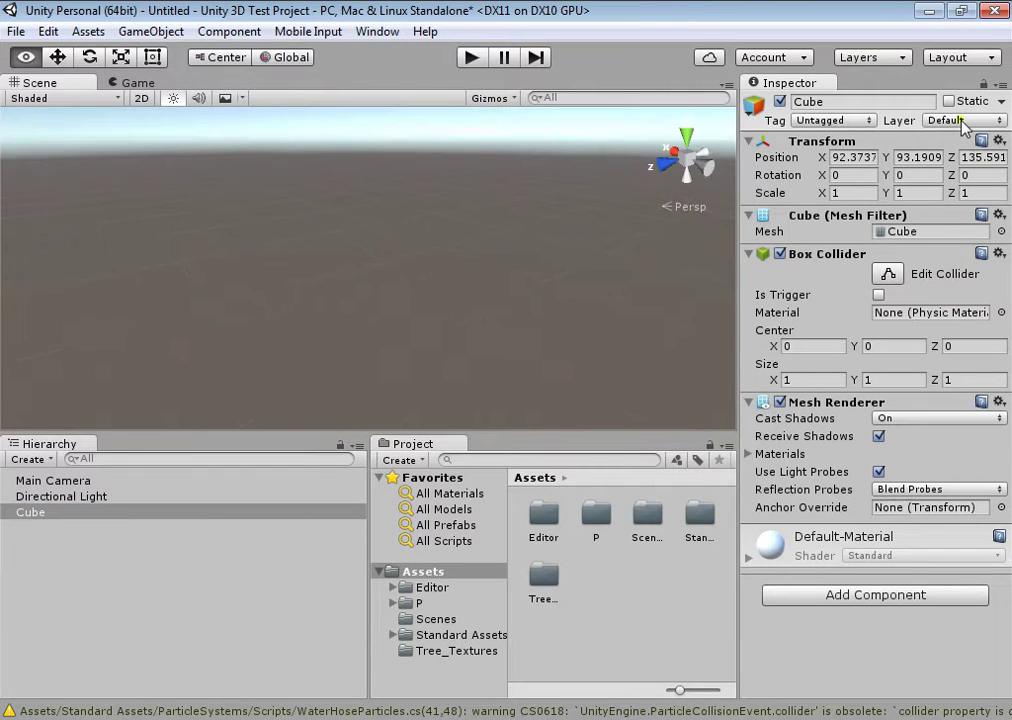
pyautogui.keyDown('alt'); pyautogui.moveTo(655, 258); pyautogui.dragTo(763, 192); pyautogui.keyUp('alt')
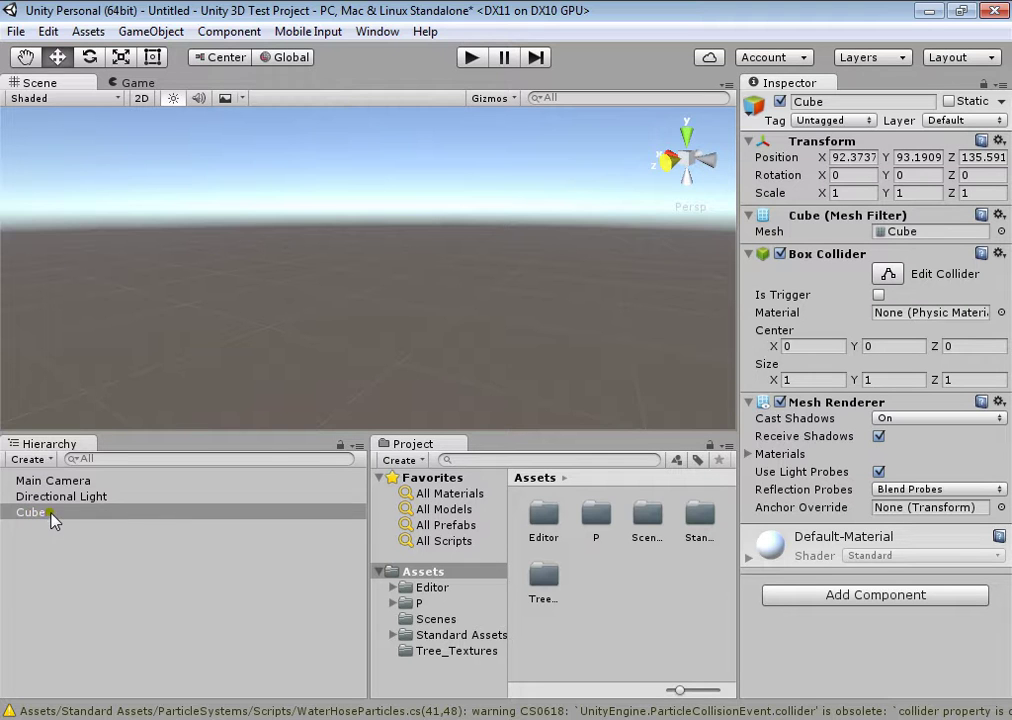
pyautogui.click(50, 515)
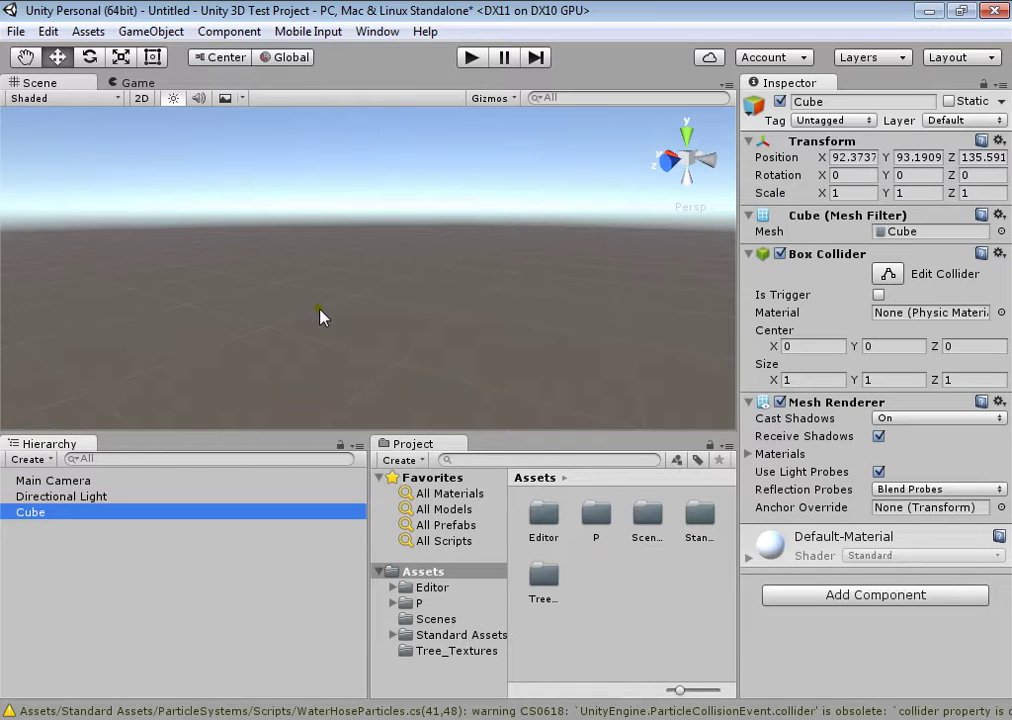
pyautogui.press('f')
pyautogui.keyDown('alt'); pyautogui.moveTo(375, 341); pyautogui.dragTo(590, 314); pyautogui.keyUp('alt')
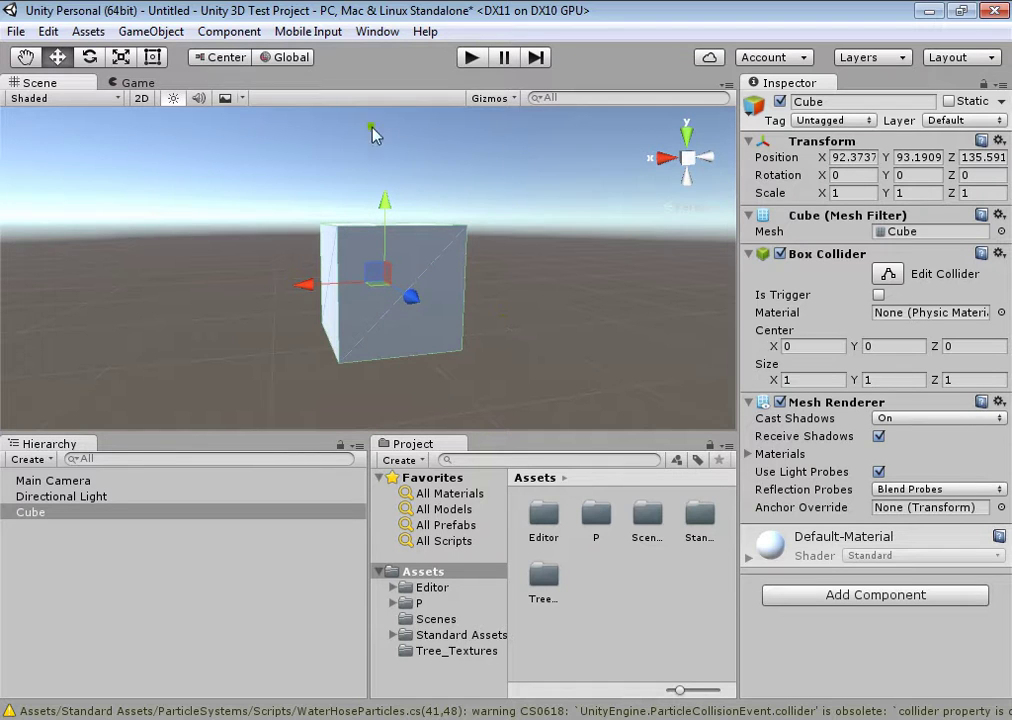
# Add a sphere and move it along the X axis away from the cube to about X 95.17.
pyautogui.click(155, 31)
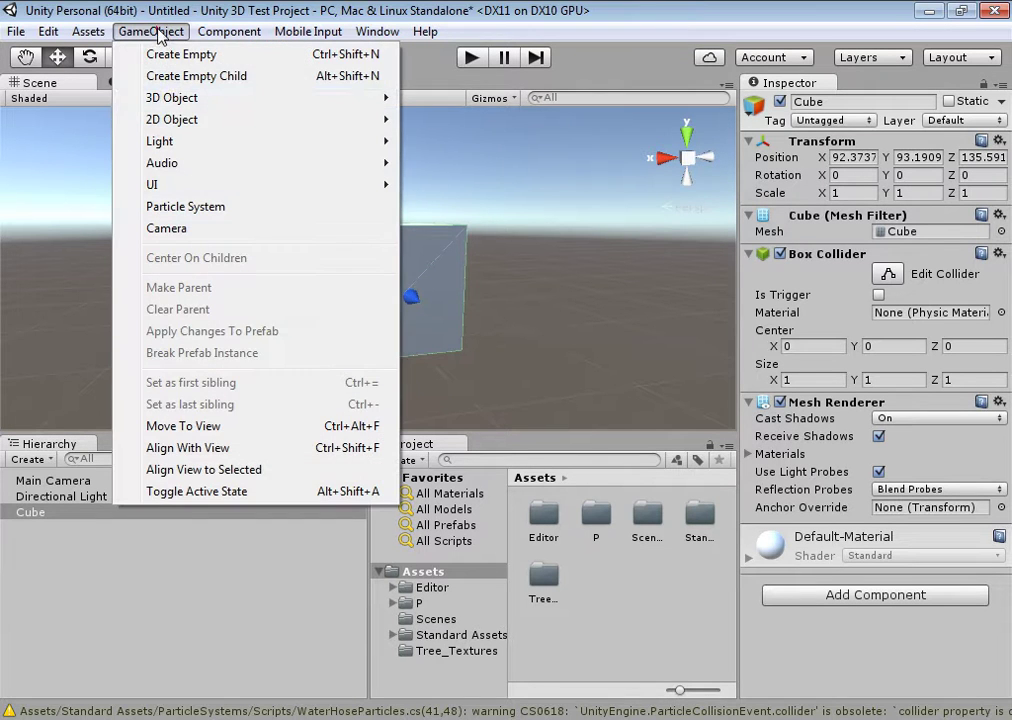
pyautogui.moveTo(178, 99)
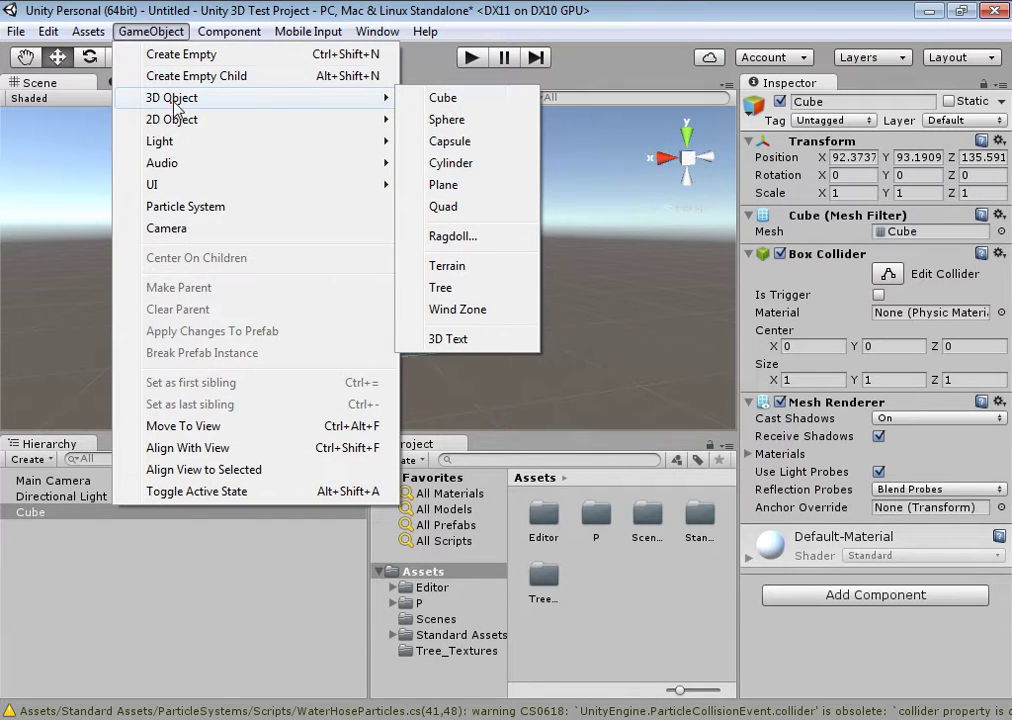
pyautogui.click(447, 120)
pyautogui.moveTo(225, 285); pyautogui.dragTo(213, 286)
pyautogui.scroll(-10, 375, 223)
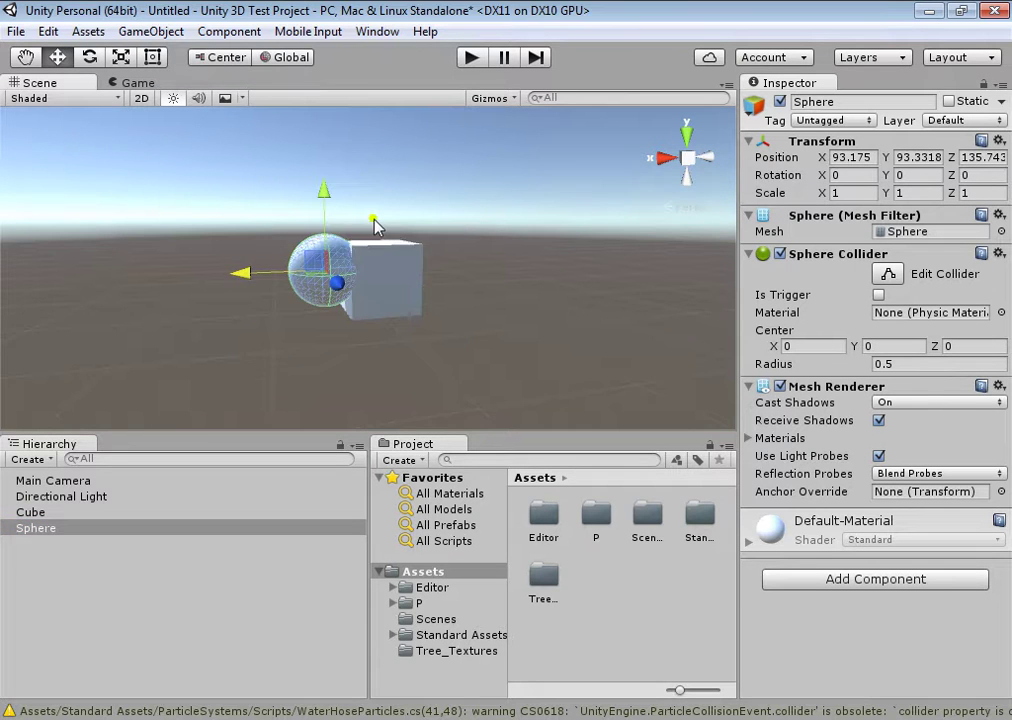
pyautogui.moveTo(282, 281); pyautogui.dragTo(203, 294)
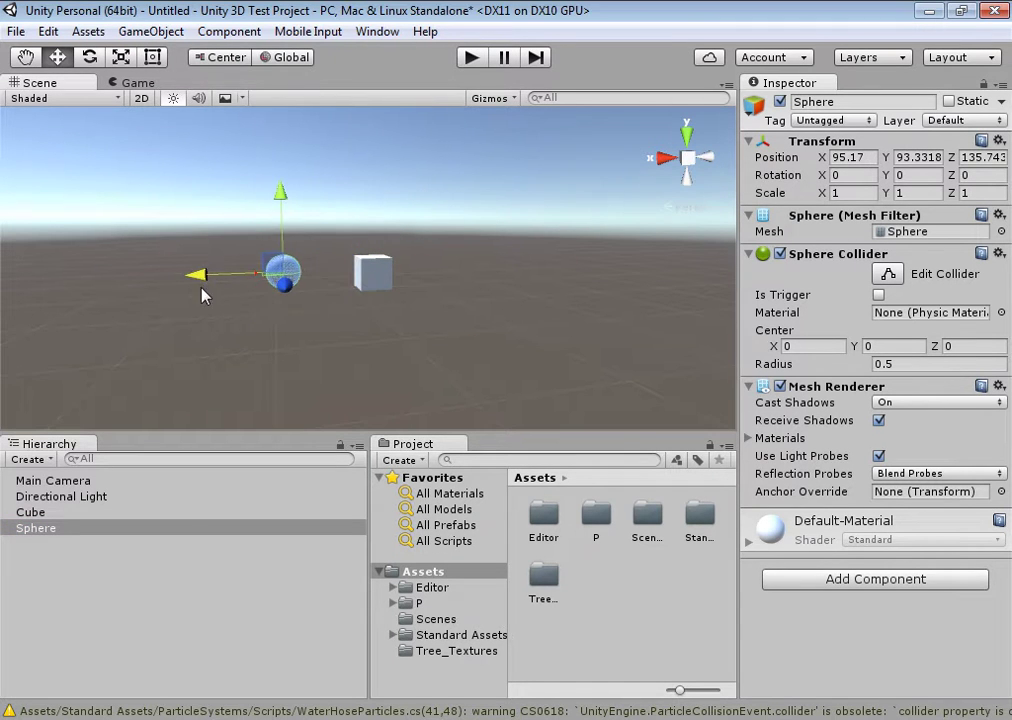
# Add a capsule and raise it above the cube to about Y 96.3.
pyautogui.click(150, 31)
pyautogui.moveTo(224, 102)
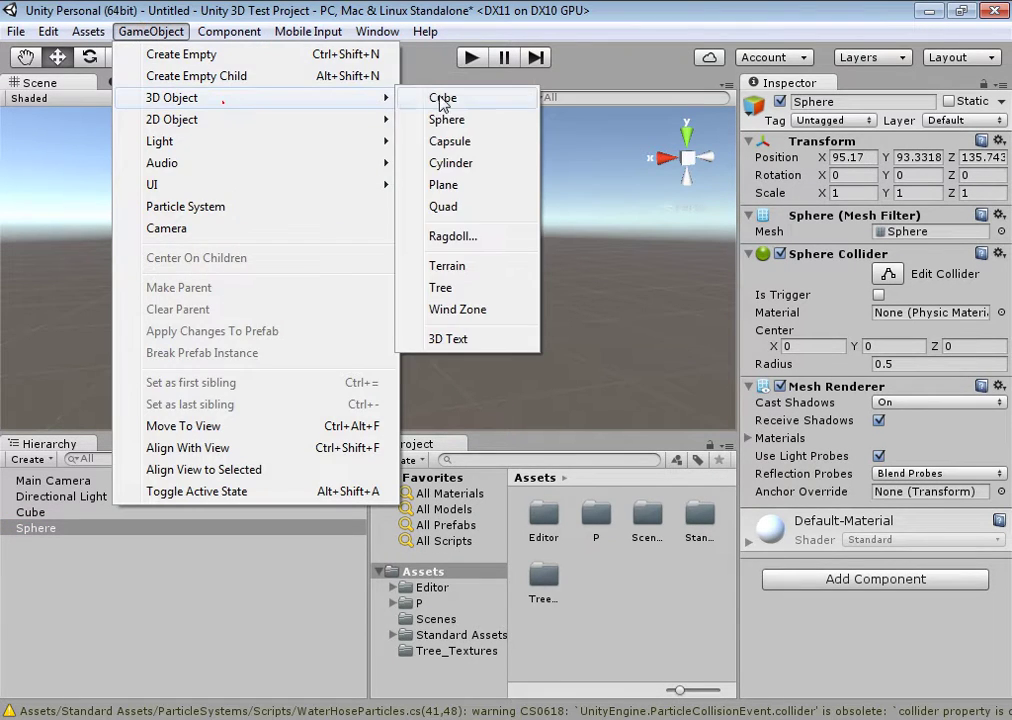
pyautogui.click(450, 141)
pyautogui.moveTo(368, 187); pyautogui.dragTo(372, 90)
# Add a cylinder and move it along the X axis to the cube's other side, at about X 88.07.
pyautogui.click(150, 31)
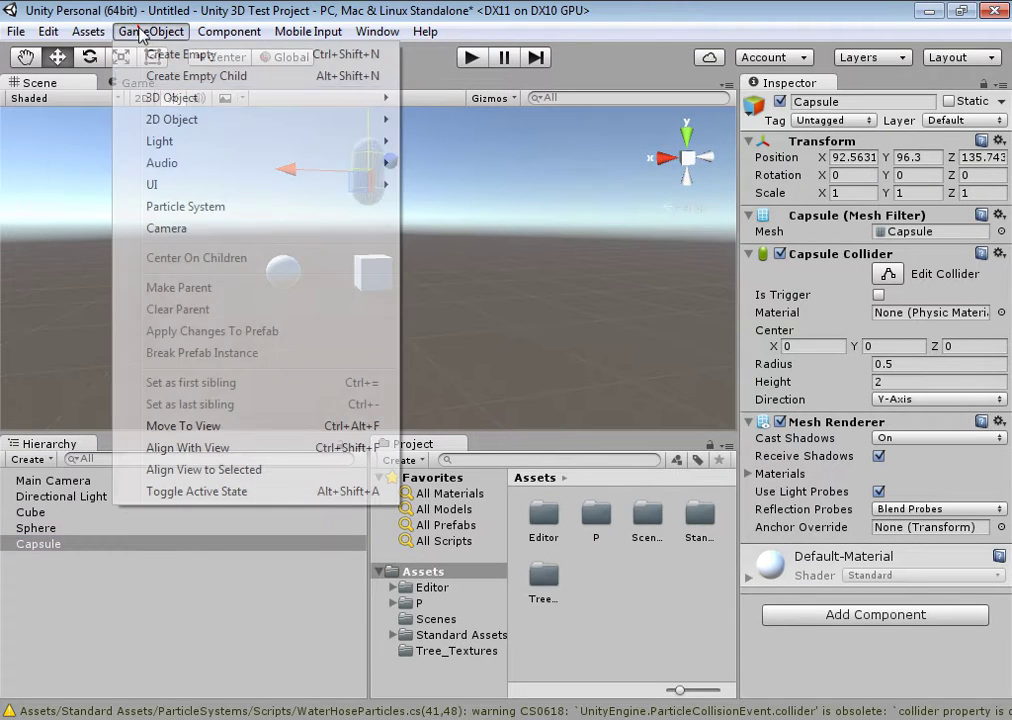
pyautogui.moveTo(172, 97)
pyautogui.click(452, 163)
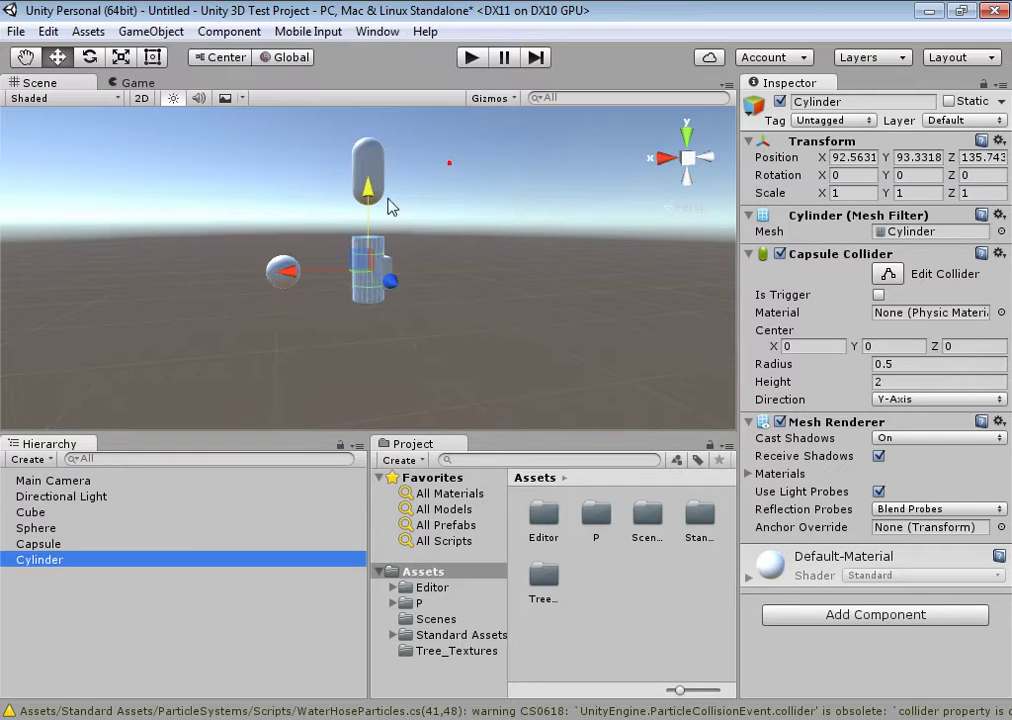
pyautogui.moveTo(297, 278); pyautogui.dragTo(429, 271)
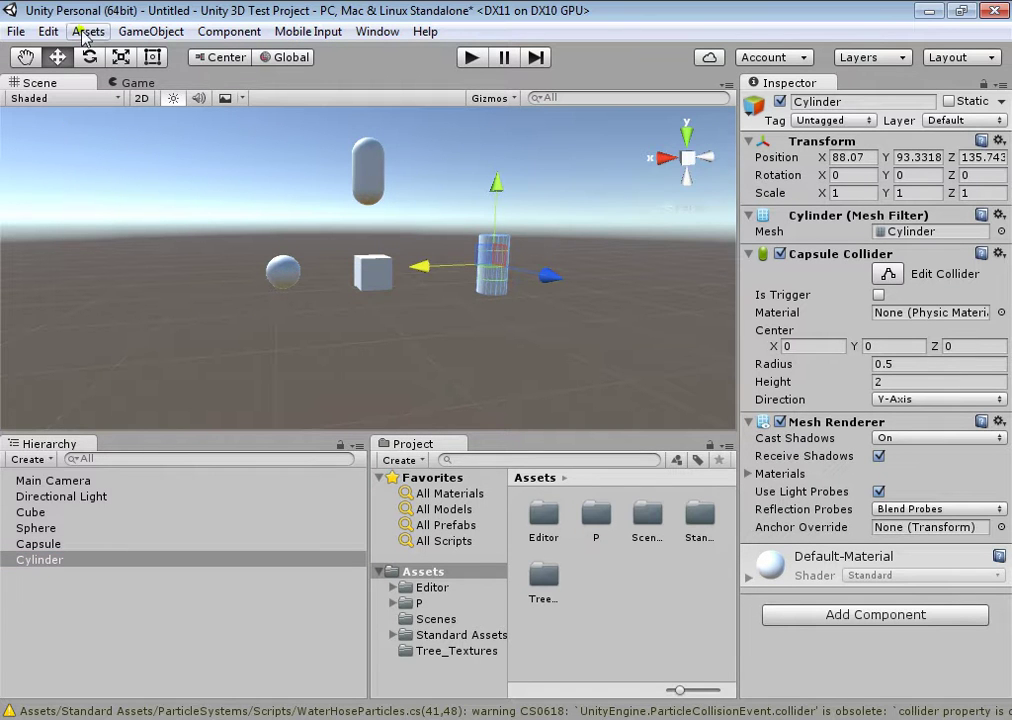
# Add a plane and lower it beneath the other objects to about Y 91.2.
pyautogui.click(150, 31)
pyautogui.moveTo(168, 97)
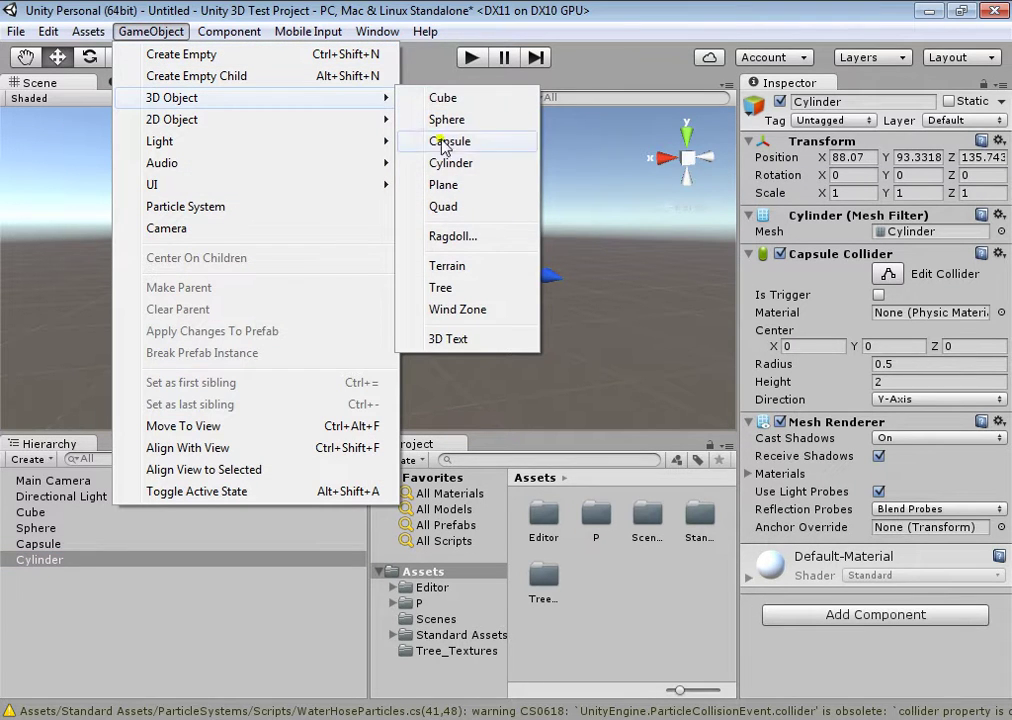
pyautogui.click(452, 186)
pyautogui.moveTo(362, 190); pyautogui.dragTo(334, 253)
# Add a quad and move it along the Z axis behind the cube to about Z 130.28.
pyautogui.click(143, 33)
pyautogui.moveTo(168, 97)
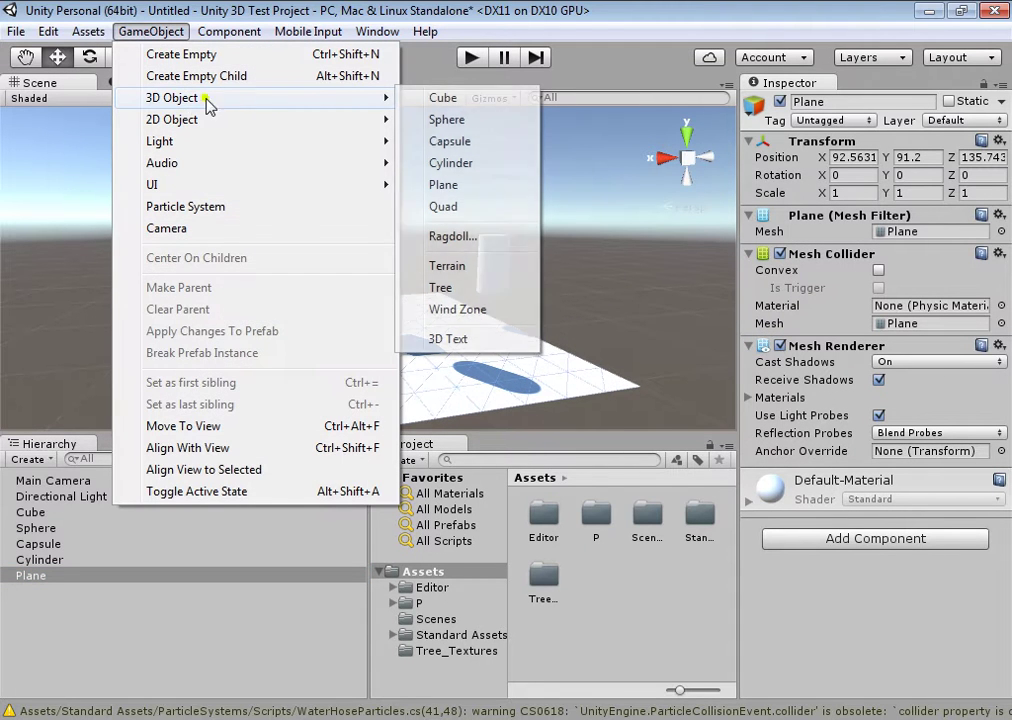
pyautogui.click(463, 211)
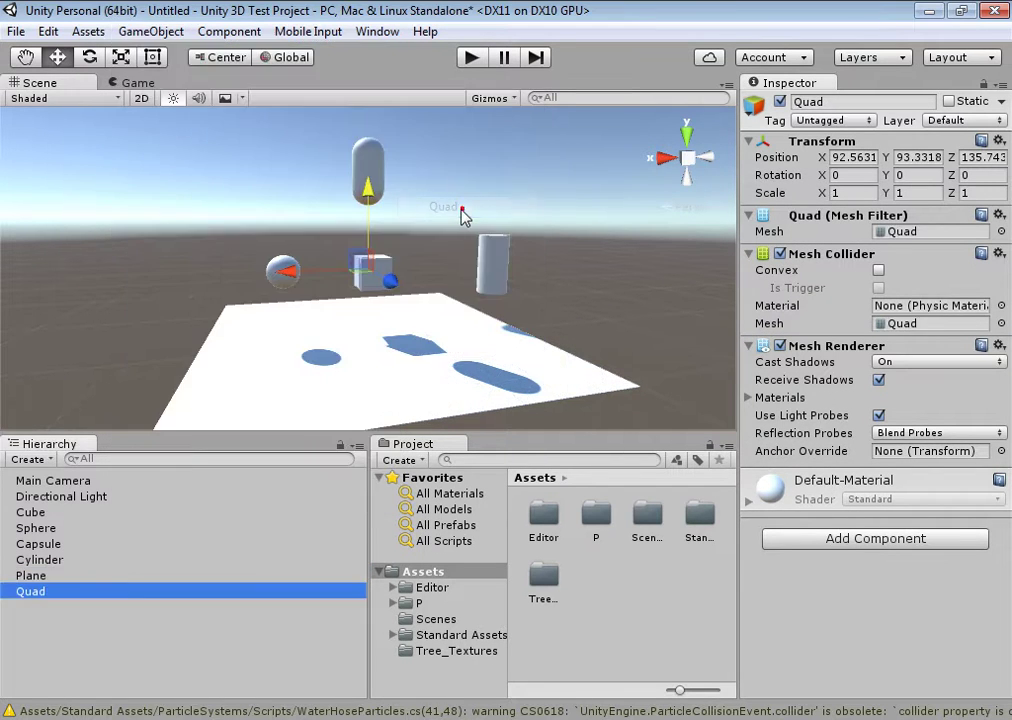
pyautogui.moveTo(370, 280); pyautogui.dragTo(355, 271)
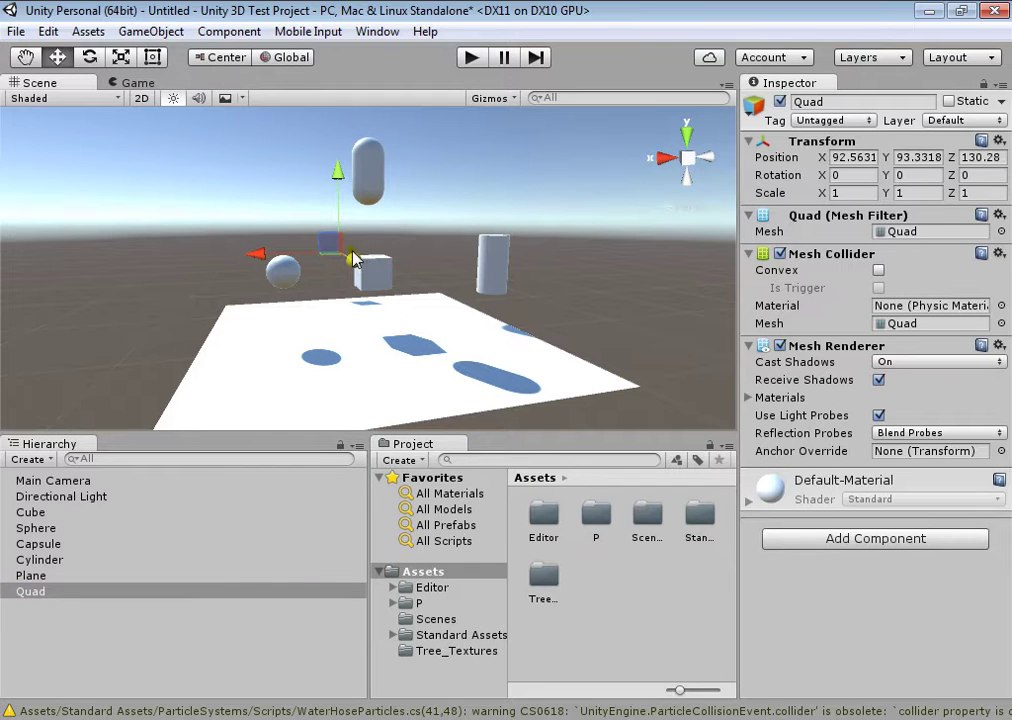
# Try a total mass of 19.5 and a strength of -2.9 in the Create Ragdoll wizard, closing it without creating a ragdoll.
pyautogui.click(143, 32)
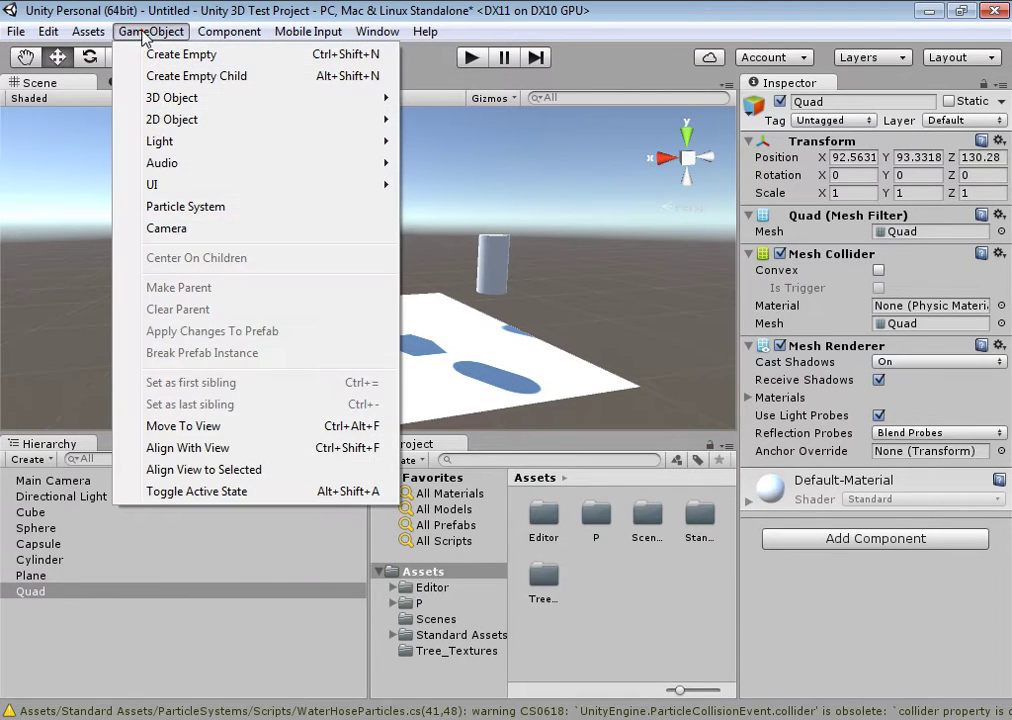
pyautogui.moveTo(210, 98)
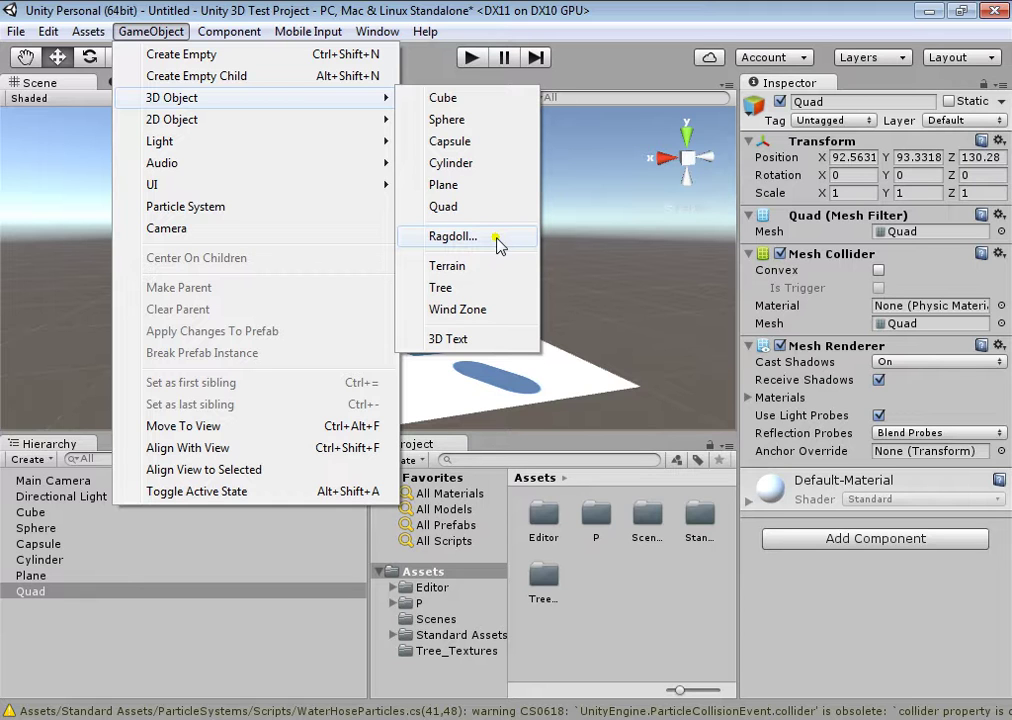
pyautogui.click(497, 243)
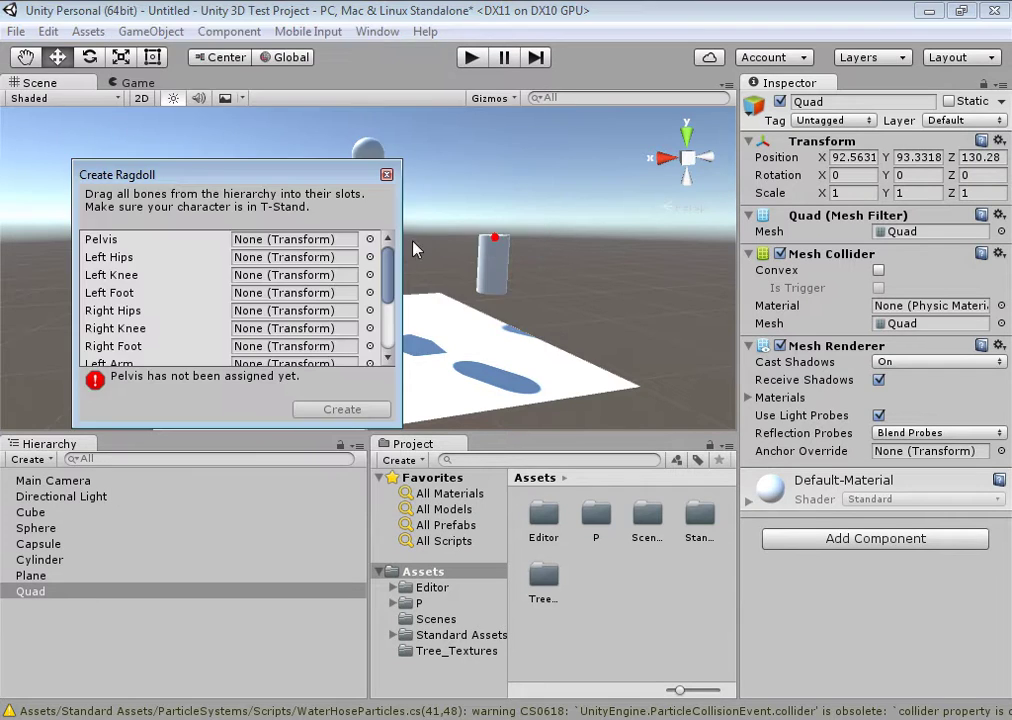
pyautogui.moveTo(392, 270); pyautogui.dragTo(392, 333)
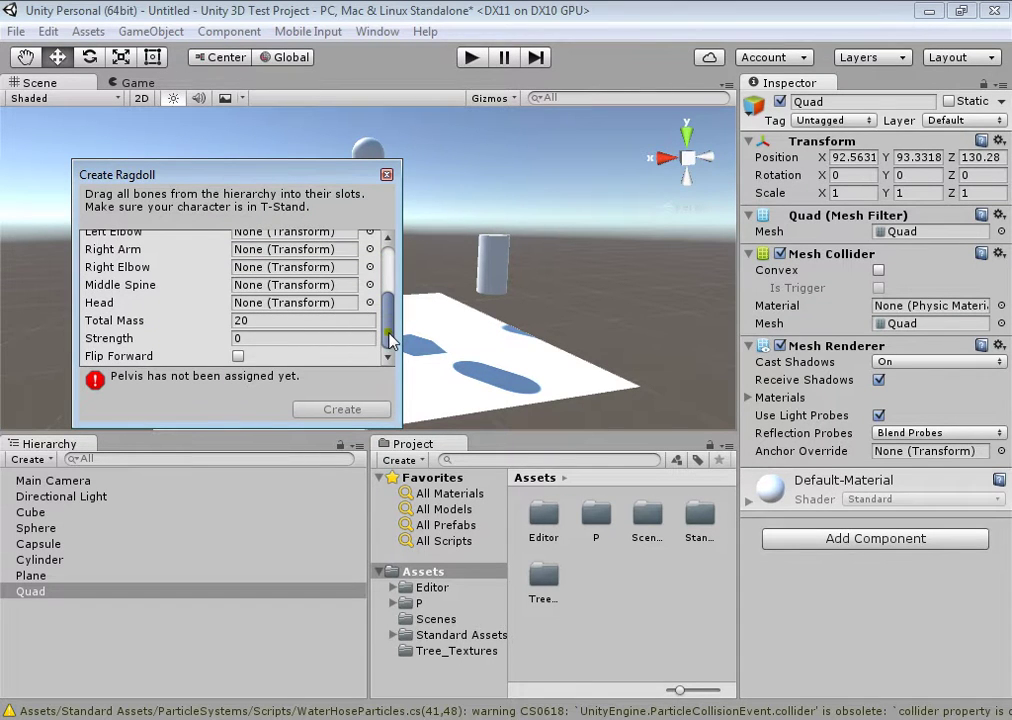
pyautogui.click(216, 322)
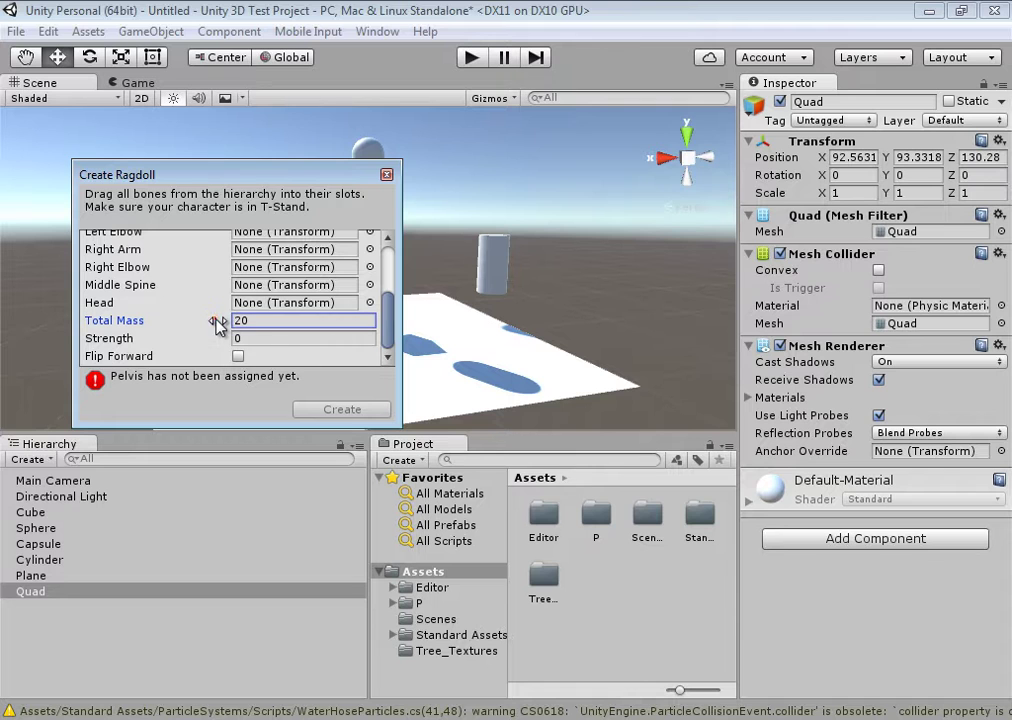
pyautogui.moveTo(220, 322); pyautogui.dragTo(199, 340)
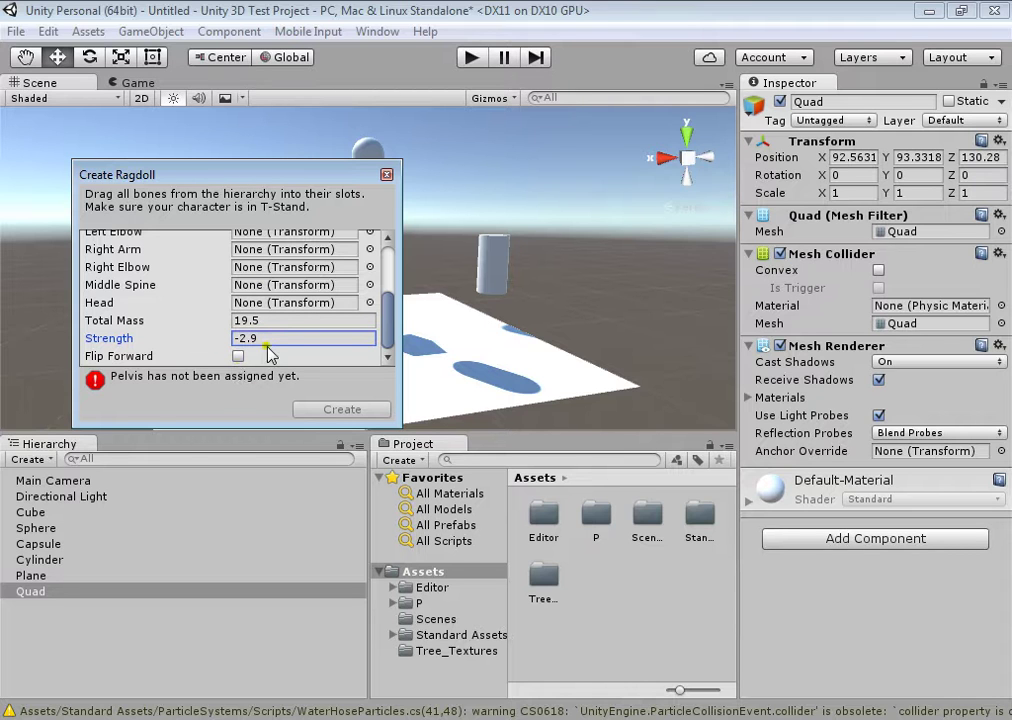
pyautogui.click(386, 176)
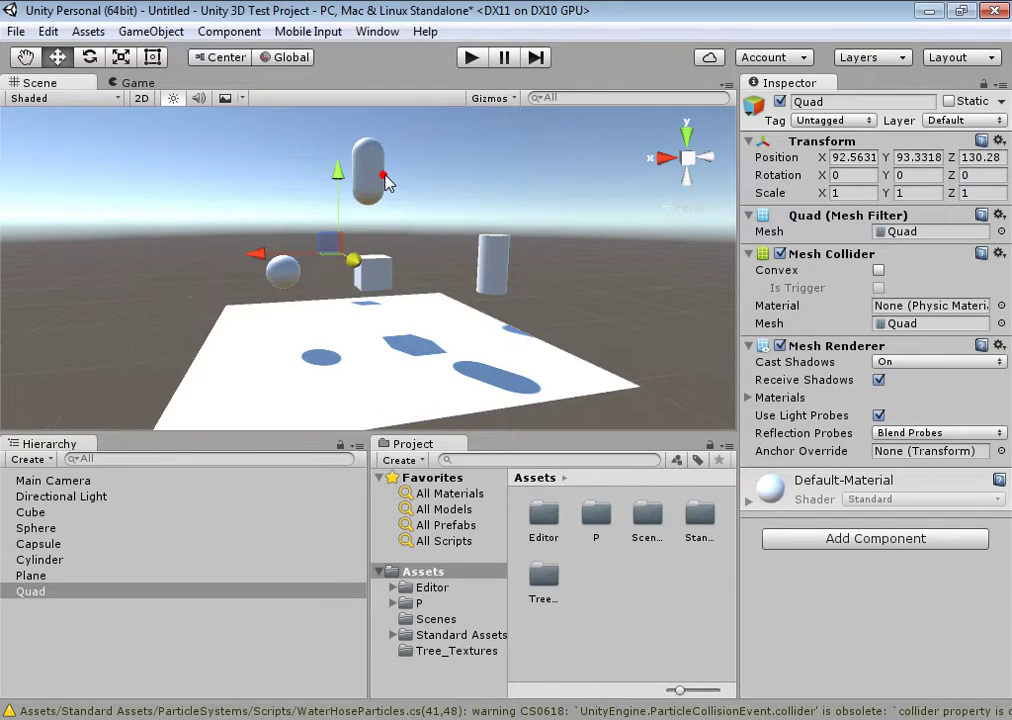
# Add a terrain object to the scene and bring its surface into view.
pyautogui.moveTo(392, 198); pyautogui.dragTo(411, 318, button='right')
pyautogui.click(158, 32)
pyautogui.moveTo(192, 97)
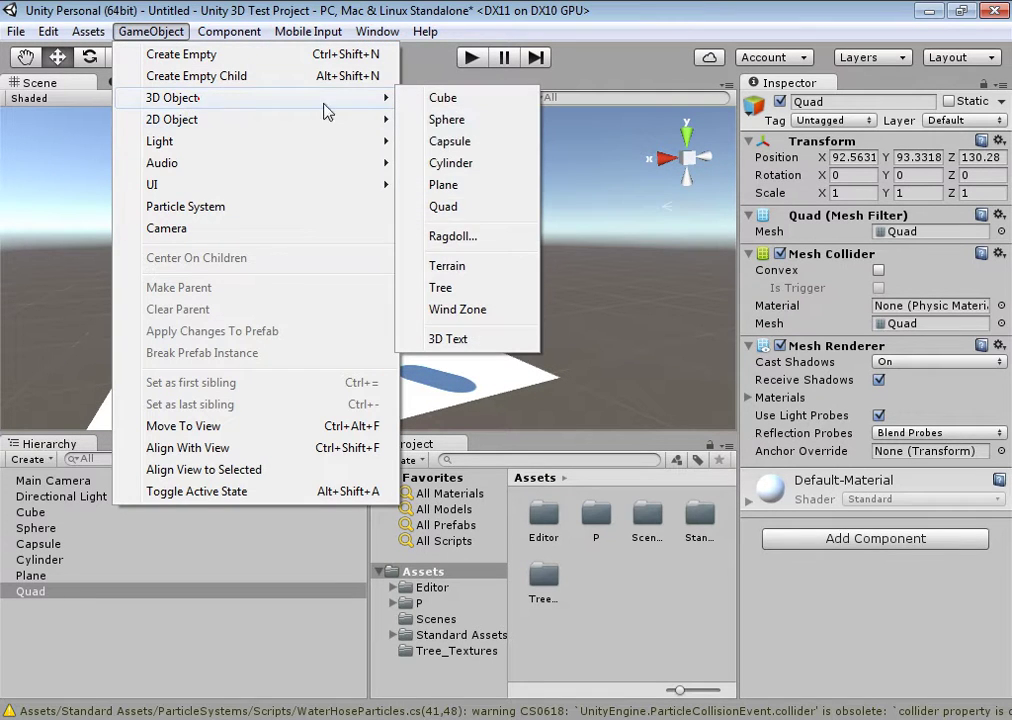
pyautogui.click(472, 266)
pyautogui.moveTo(472, 273); pyautogui.dragTo(155, 369, button='right')
pyautogui.moveTo(990, 377); pyautogui.dragTo(680, 389, button='right')
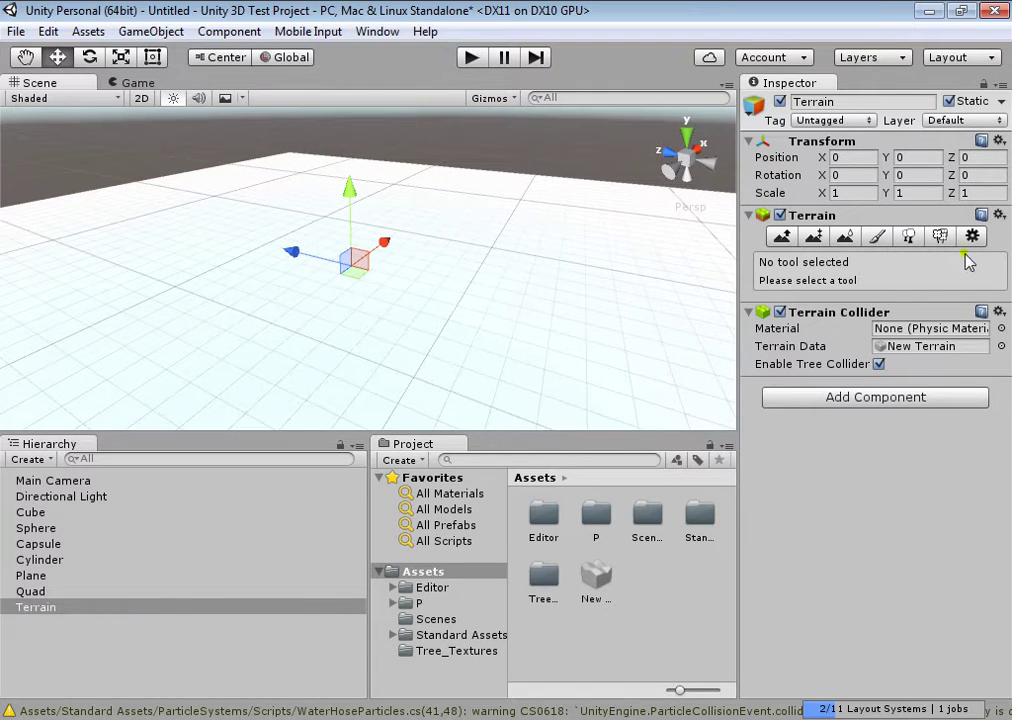
# Raise several large mountains across the terrain using the Raise / Lower Terrain tool with the largest solid round brush.
pyautogui.click(779, 240)
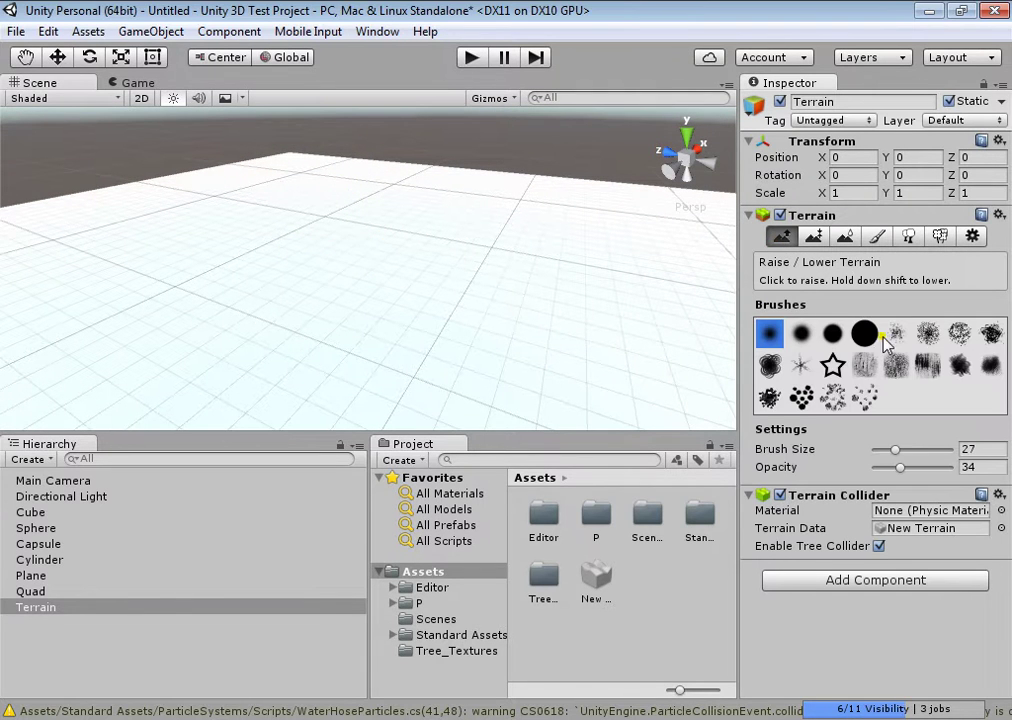
pyautogui.click(865, 334)
pyautogui.moveTo(386, 321)
pyautogui.mouseDown()
pyautogui.moveTo(472, 300)
pyautogui.moveTo(294, 337)
pyautogui.mouseUp()
pyautogui.moveTo(222, 248)
pyautogui.mouseDown()
pyautogui.moveTo(111, 260)
pyautogui.moveTo(221, 255)
pyautogui.moveTo(166, 272)
pyautogui.moveTo(300, 296)
pyautogui.moveTo(244, 318)
pyautogui.moveTo(518, 283)
pyautogui.moveTo(480, 290)
pyautogui.moveTo(640, 285)
pyautogui.mouseUp()
# Raise jagged spikes beside and in front of the mountains with the star-shaped terrain brush.
pyautogui.click(833, 365)
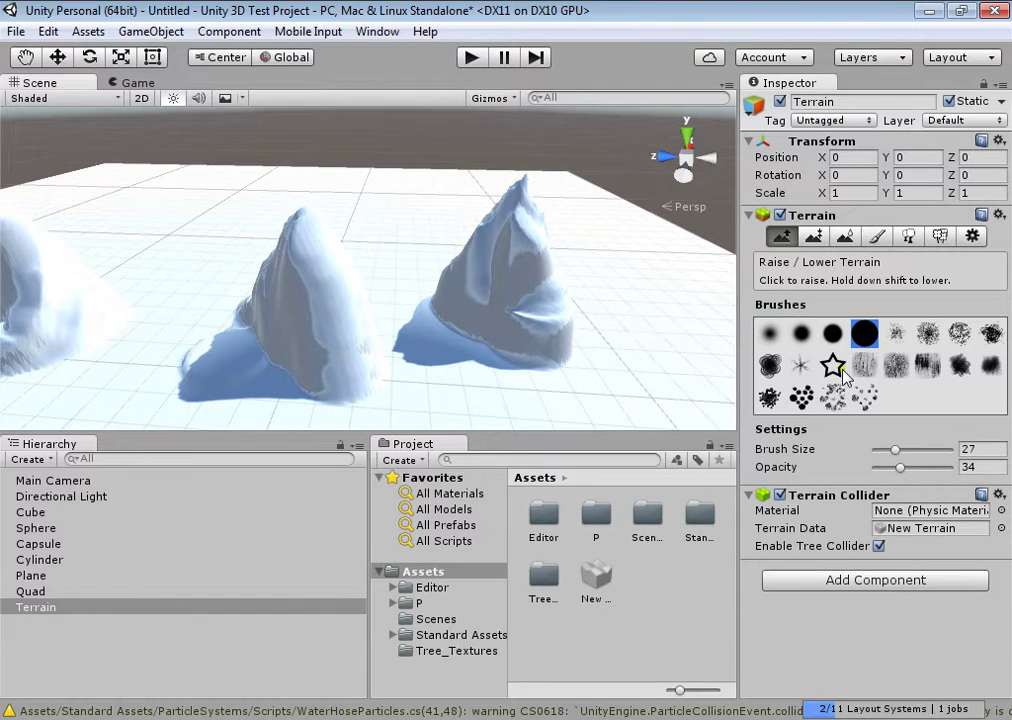
pyautogui.moveTo(640, 312)
pyautogui.mouseDown()
pyautogui.moveTo(648, 316)
pyautogui.moveTo(565, 391)
pyautogui.moveTo(241, 410)
pyautogui.mouseUp()
pyautogui.click(106, 384)
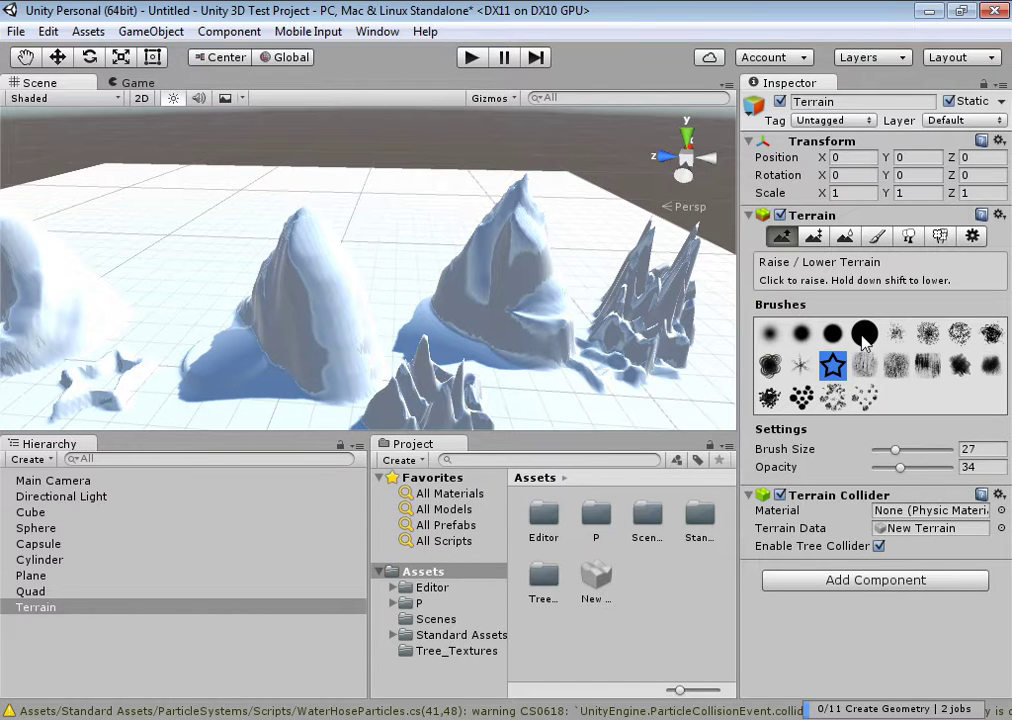
# Roughen the ground and mountain slopes into sharp peaks with a scattered speckle brush and a vertical-streak brush.
pyautogui.click(830, 398)
pyautogui.click(196, 285)
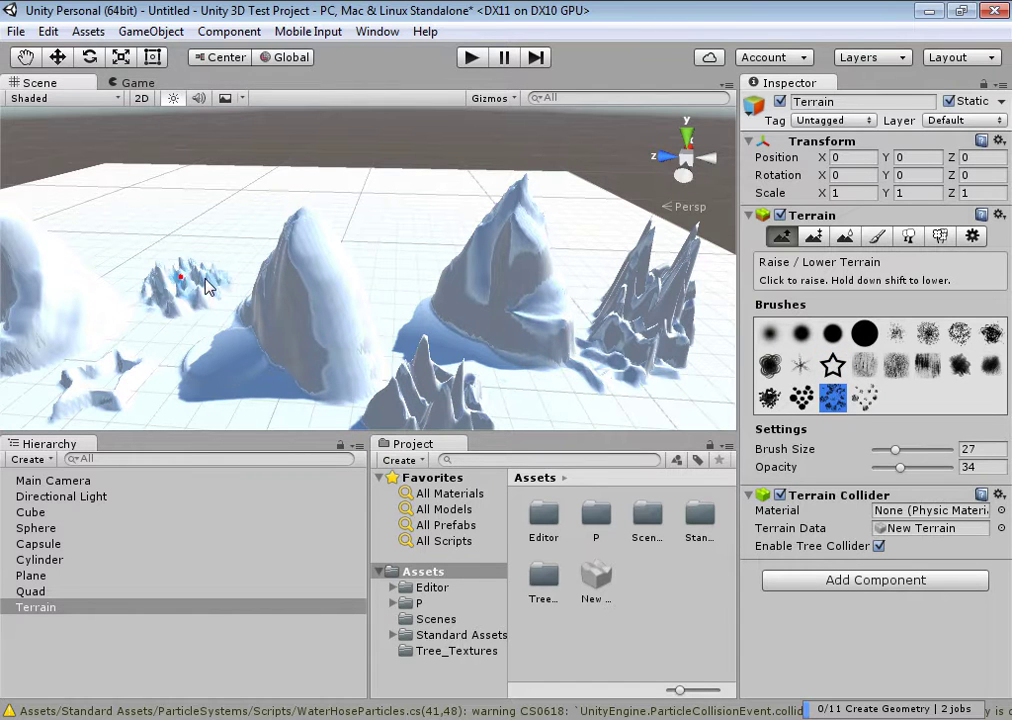
pyautogui.moveTo(266, 381)
pyautogui.mouseDown()
pyautogui.moveTo(289, 386)
pyautogui.moveTo(328, 334)
pyautogui.moveTo(280, 300)
pyautogui.mouseUp()
pyautogui.click(928, 365)
pyautogui.moveTo(549, 361)
pyautogui.mouseDown()
pyautogui.moveTo(490, 295)
pyautogui.moveTo(430, 280)
pyautogui.moveTo(440, 300)
pyautogui.moveTo(330, 300)
pyautogui.moveTo(460, 397)
pyautogui.moveTo(626, 354)
pyautogui.moveTo(639, 332)
pyautogui.mouseUp()
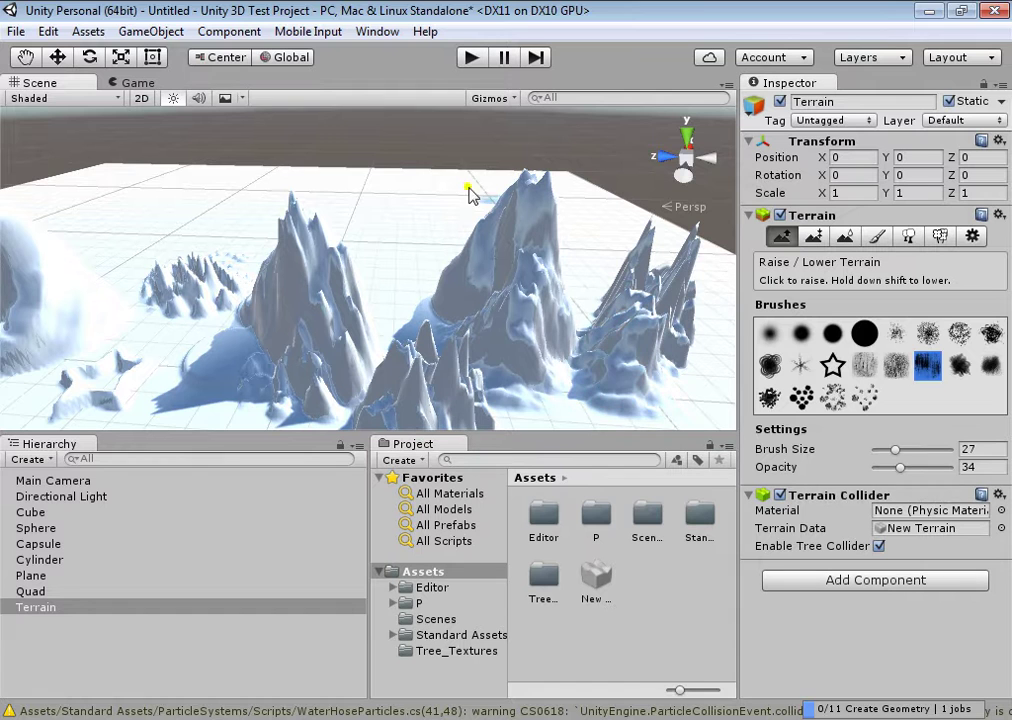
# Add a tree and move it onto the terrain at about X 15.14, Z 14.91.
pyautogui.click(150, 31)
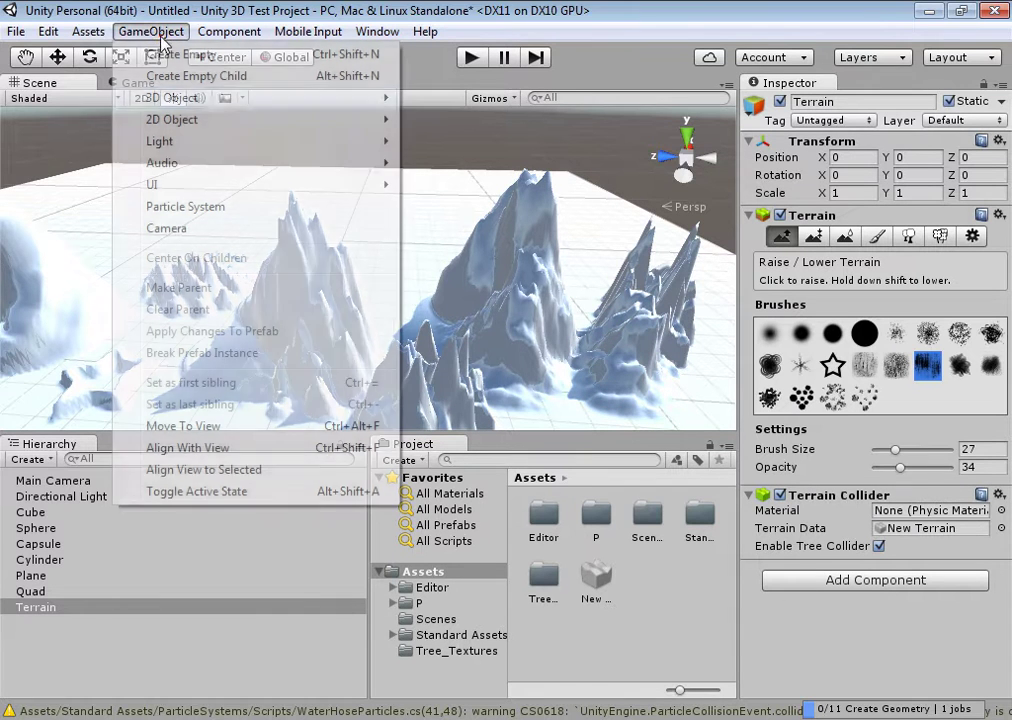
pyautogui.moveTo(339, 101)
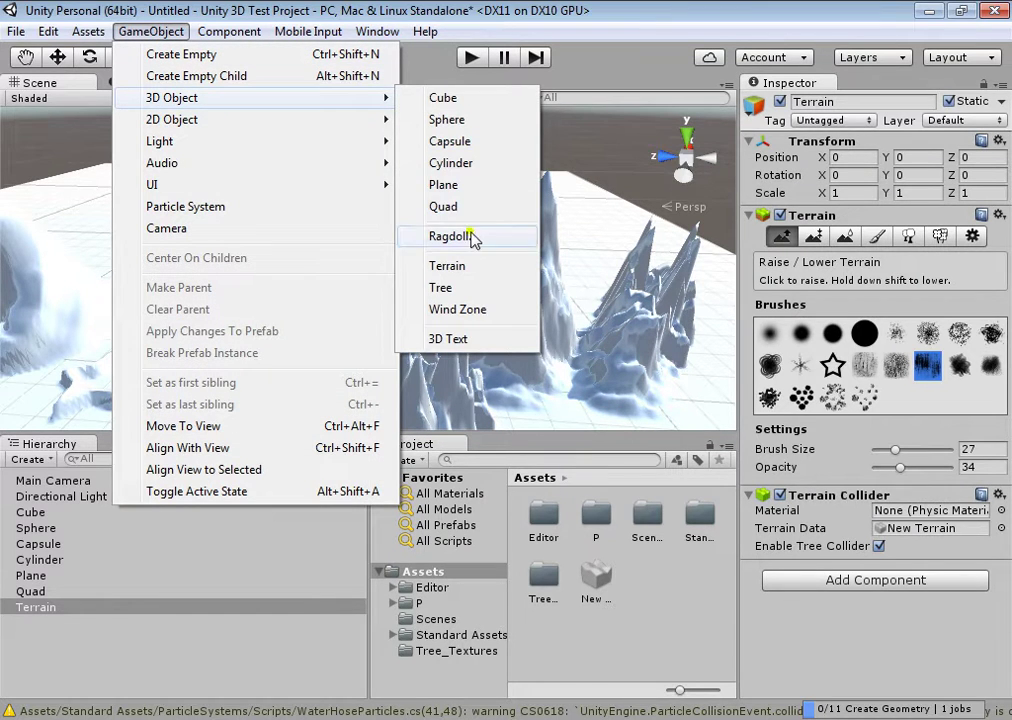
pyautogui.click(466, 288)
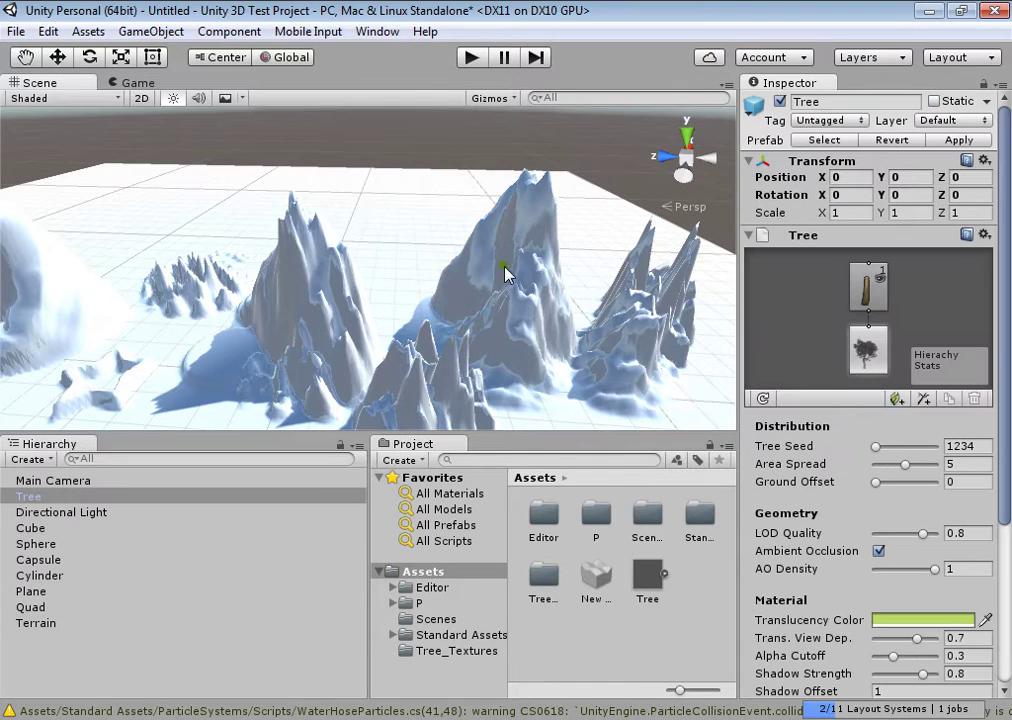
pyautogui.keyDown('alt'); pyautogui.moveTo(508, 276); pyautogui.dragTo(477, 251); pyautogui.keyUp('alt')
pyautogui.press('f')
pyautogui.moveTo(409, 314); pyautogui.dragTo(203, 148)
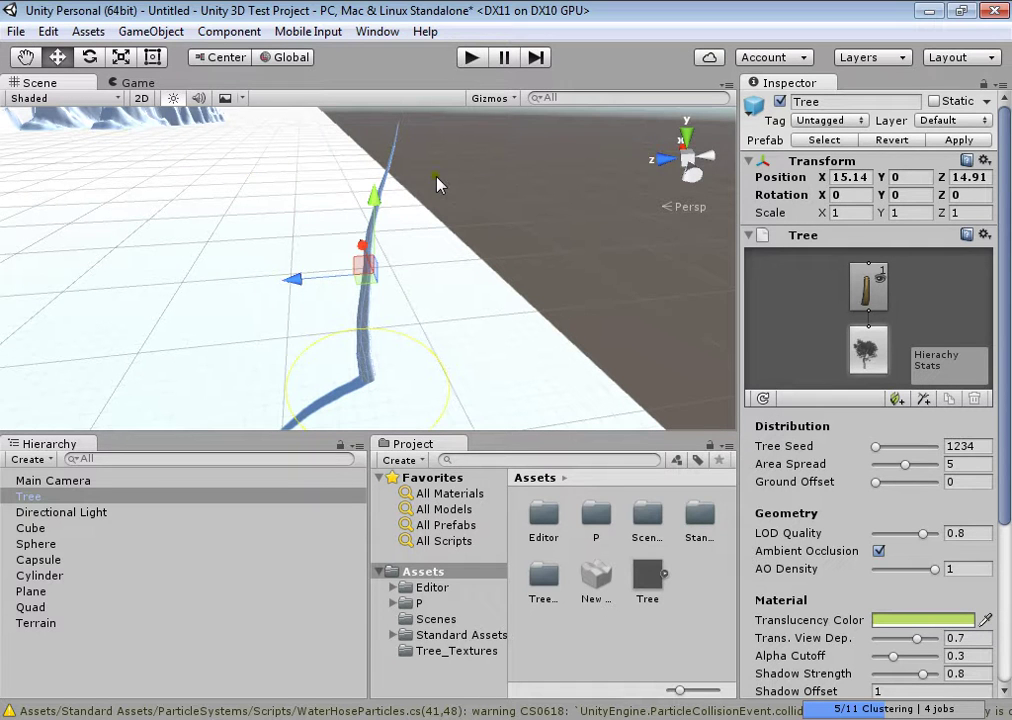
pyautogui.keyDown('alt'); pyautogui.moveTo(436, 210); pyautogui.dragTo(411, 224); pyautogui.keyUp('alt')
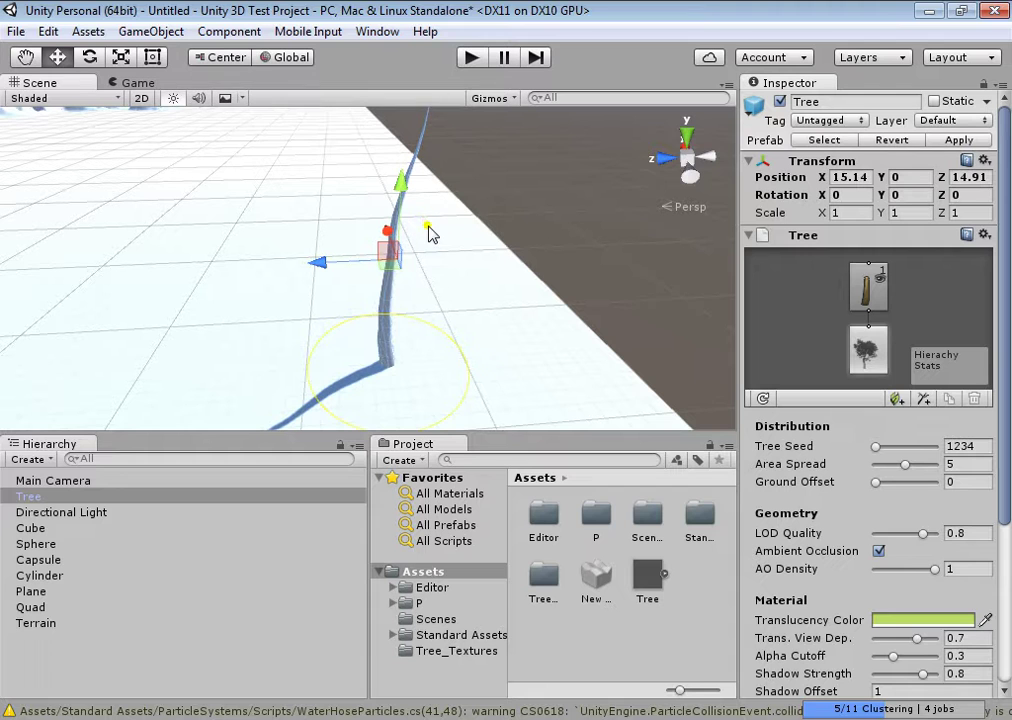
pyautogui.scroll(-2, 436, 280)
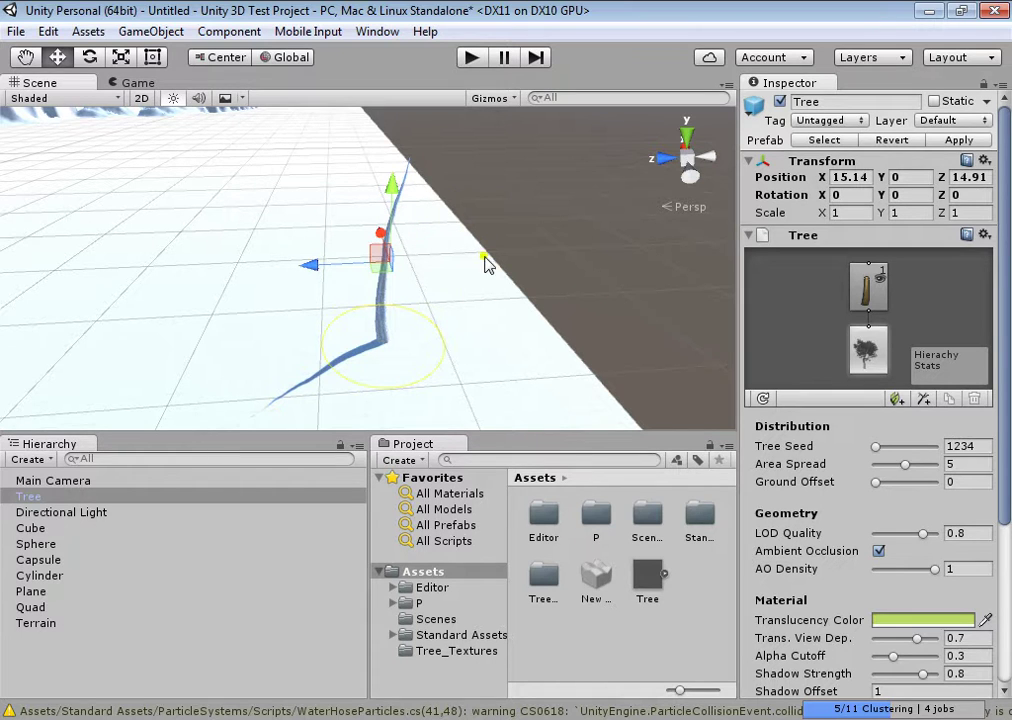
pyautogui.keyDown('alt'); pyautogui.moveTo(505, 260); pyautogui.dragTo(387, 203); pyautogui.keyUp('alt')
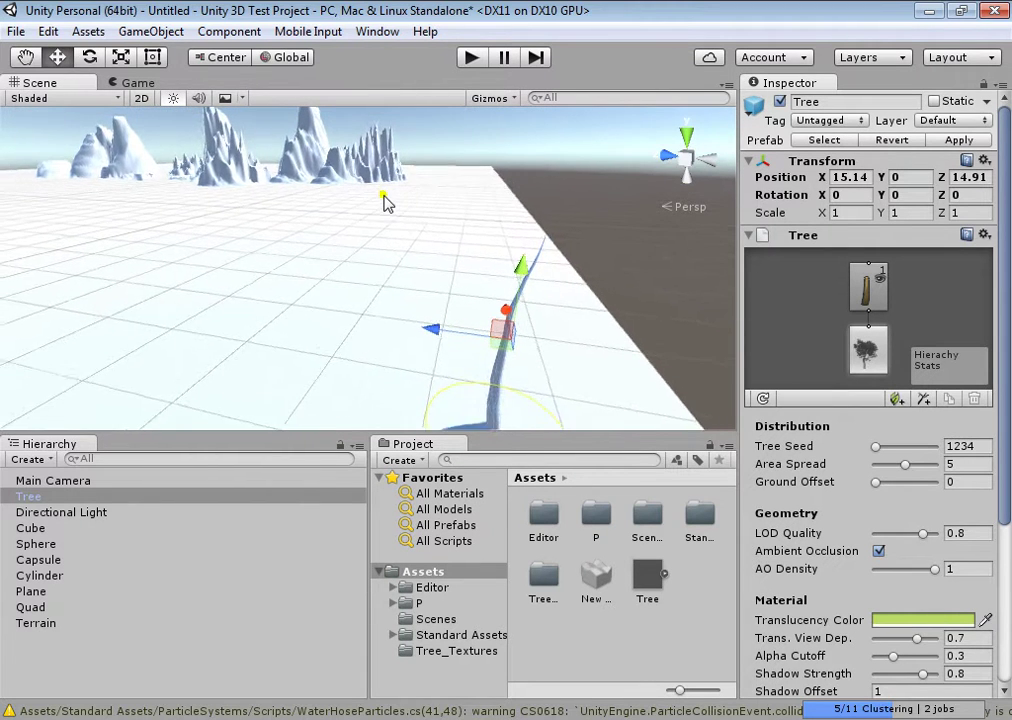
pyautogui.scroll(-5, 387, 203)
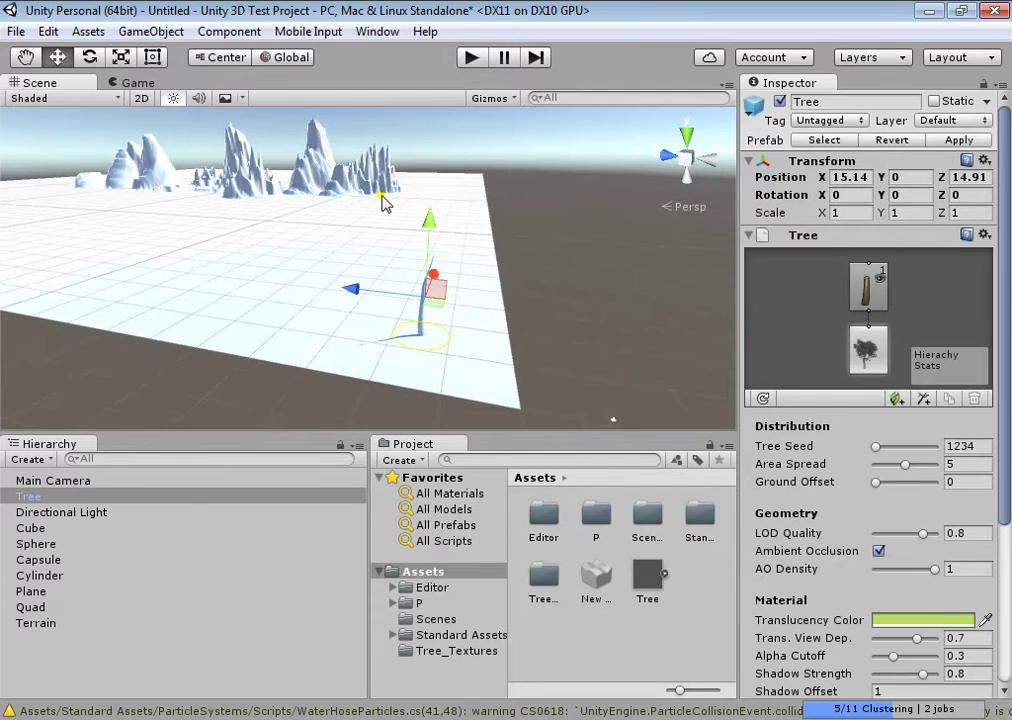
pyautogui.keyDown('alt'); pyautogui.moveTo(407, 298); pyautogui.dragTo(268, 338); pyautogui.keyUp('alt')
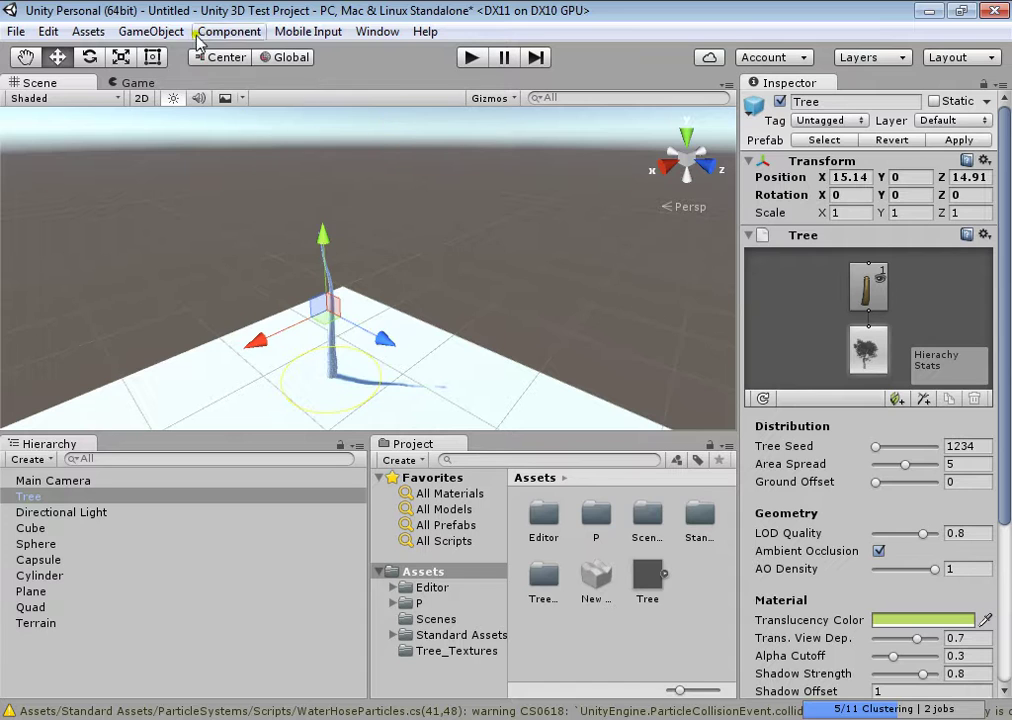
# Add a wind zone to the scene and bring it into view beside the terrain's corner.
pyautogui.click(141, 31)
pyautogui.moveTo(221, 103)
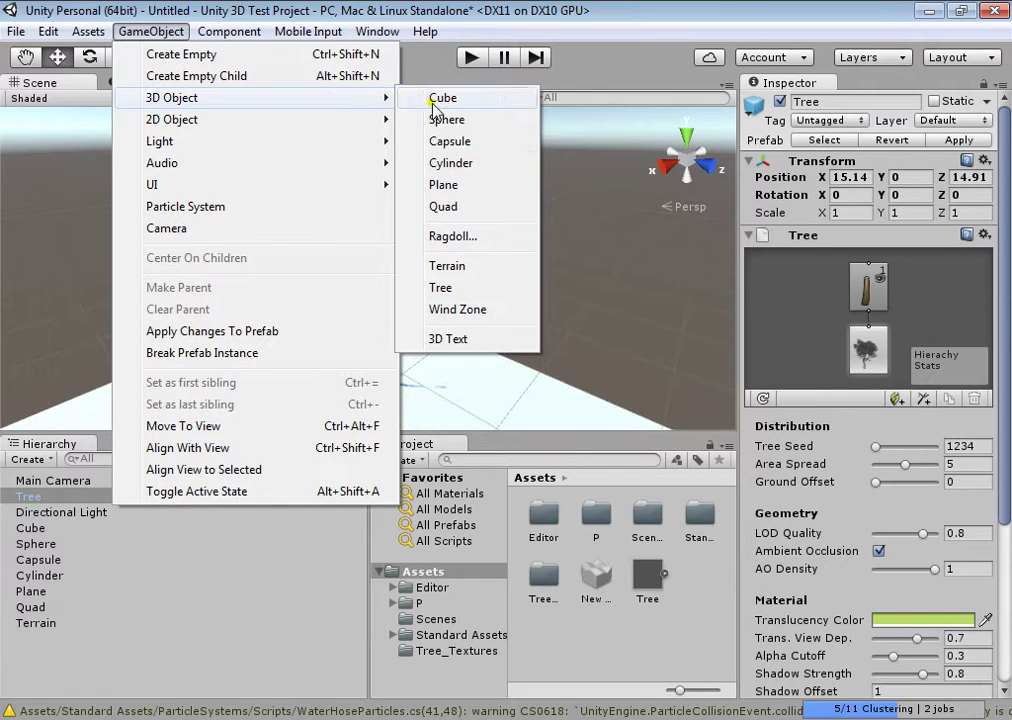
pyautogui.click(472, 318)
pyautogui.keyDown('alt'); pyautogui.moveTo(474, 260); pyautogui.dragTo(673, 253); pyautogui.keyUp('alt')
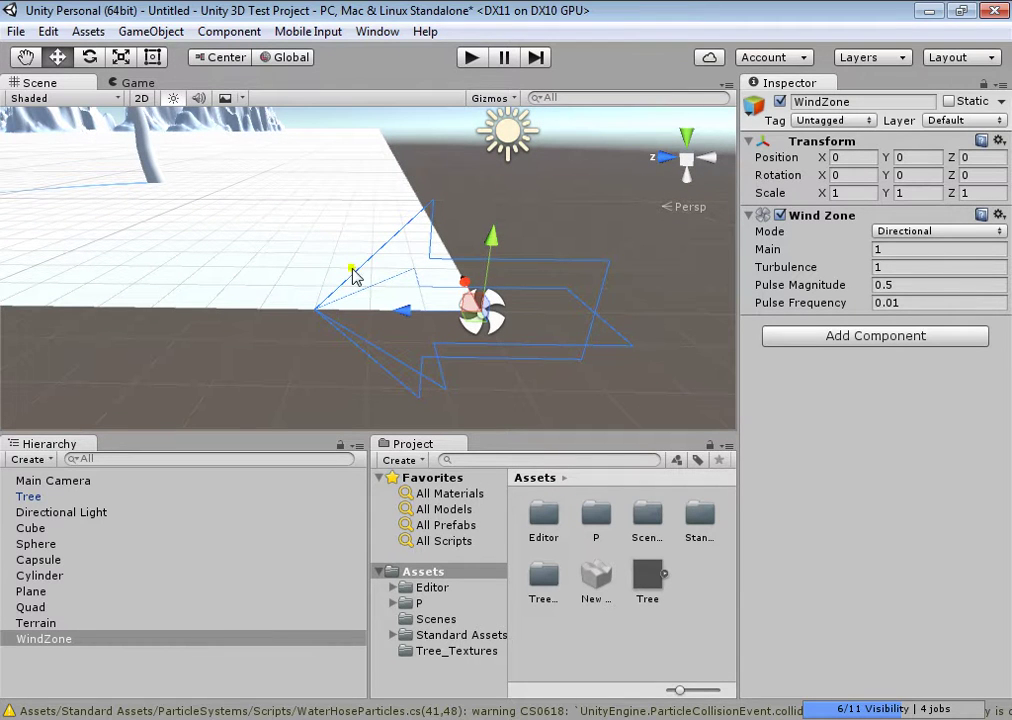
pyautogui.scroll(-6, 408, 276)
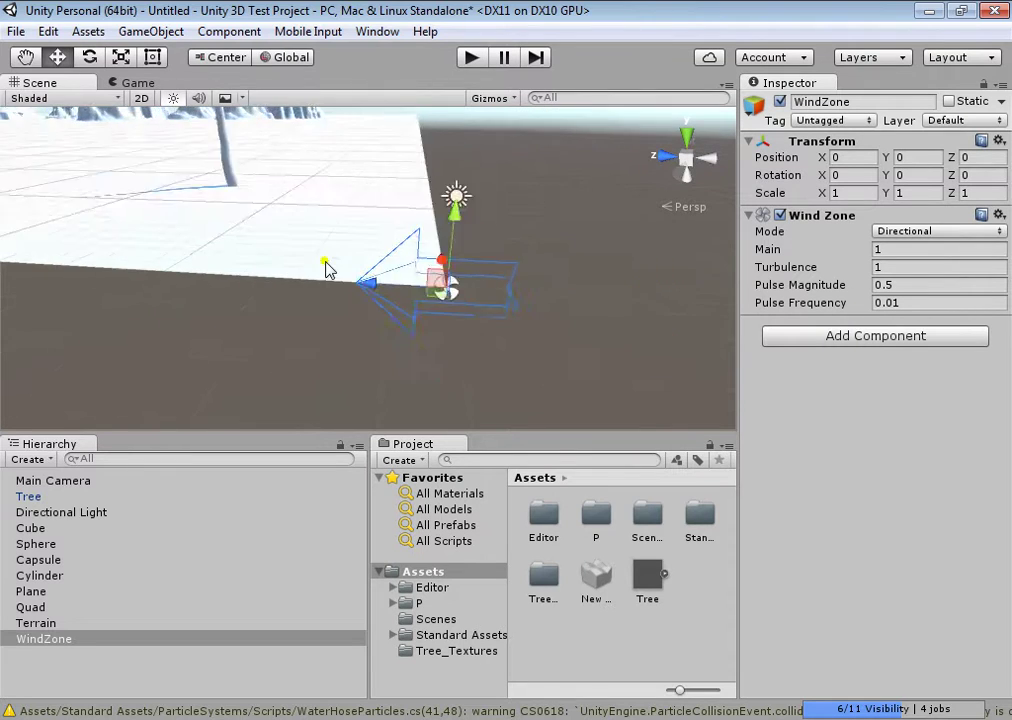
# Add a 3D text object, raise it to about Y 7.4 and move it over the terrain to about Z 61.6.
pyautogui.click(151, 31)
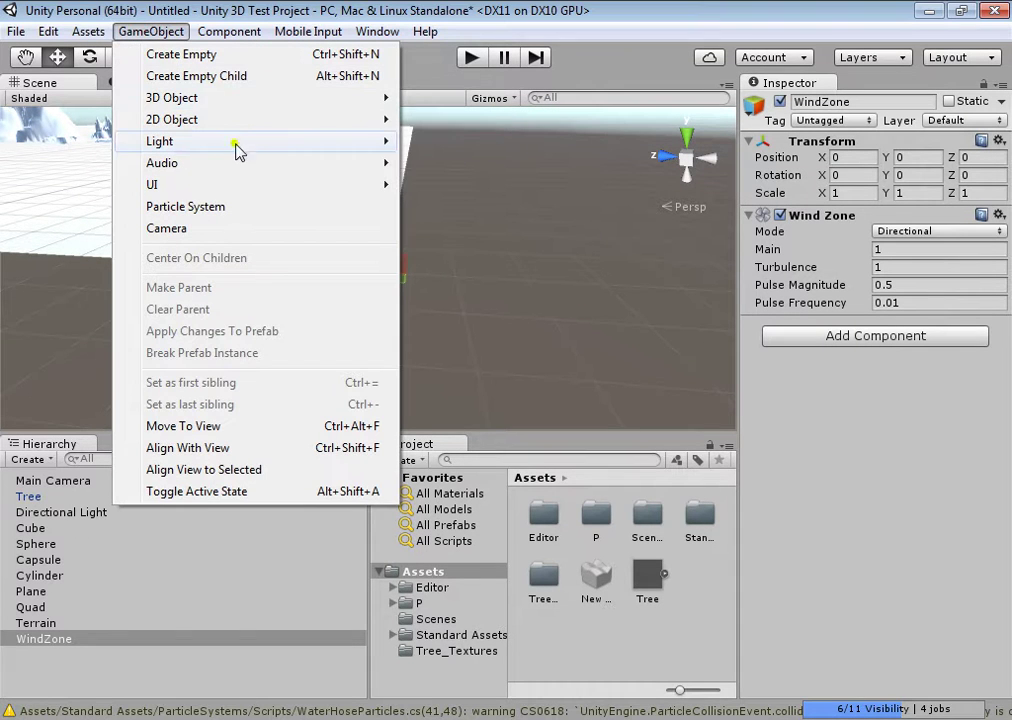
pyautogui.moveTo(278, 100)
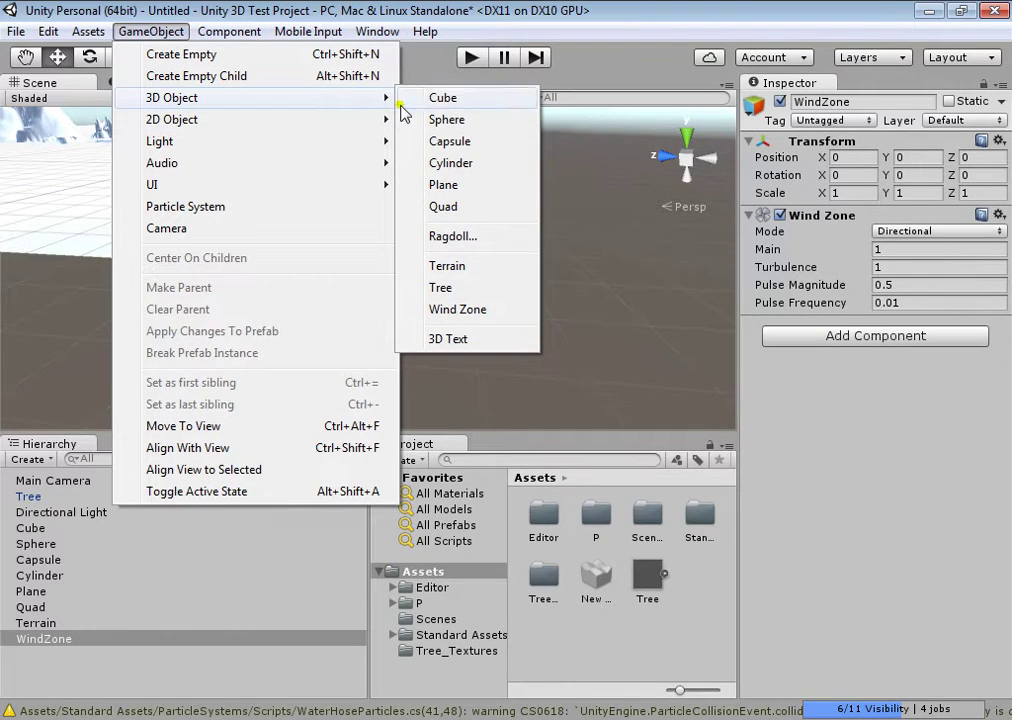
pyautogui.click(474, 341)
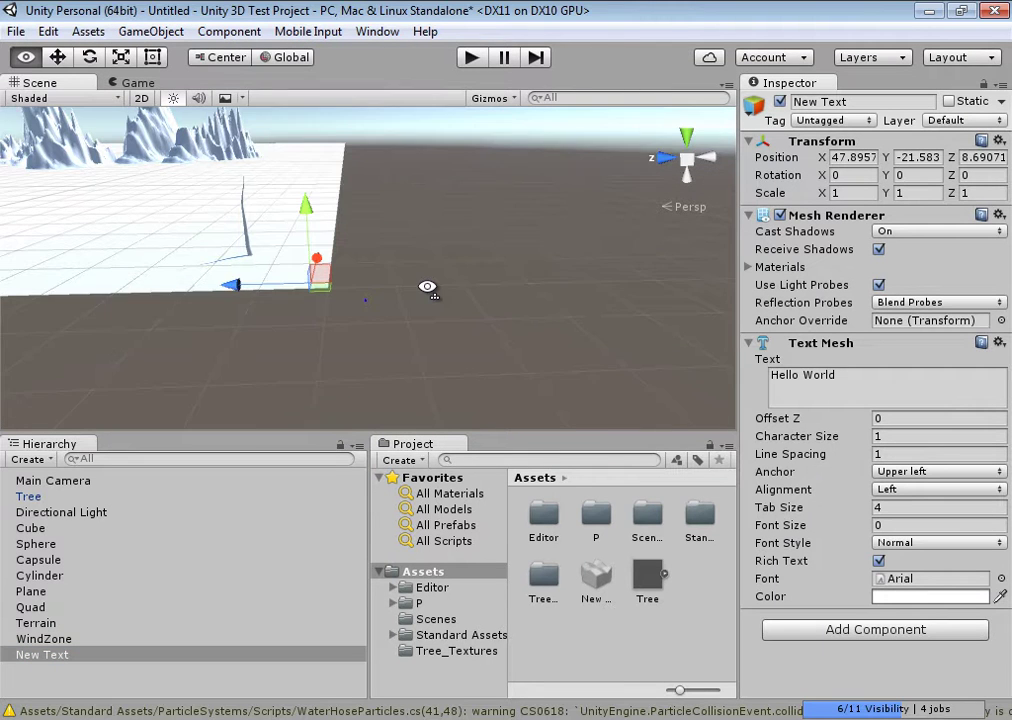
pyautogui.press('f')
pyautogui.keyDown('alt'); pyautogui.moveTo(368, 287); pyautogui.dragTo(355, 266); pyautogui.keyUp('alt')
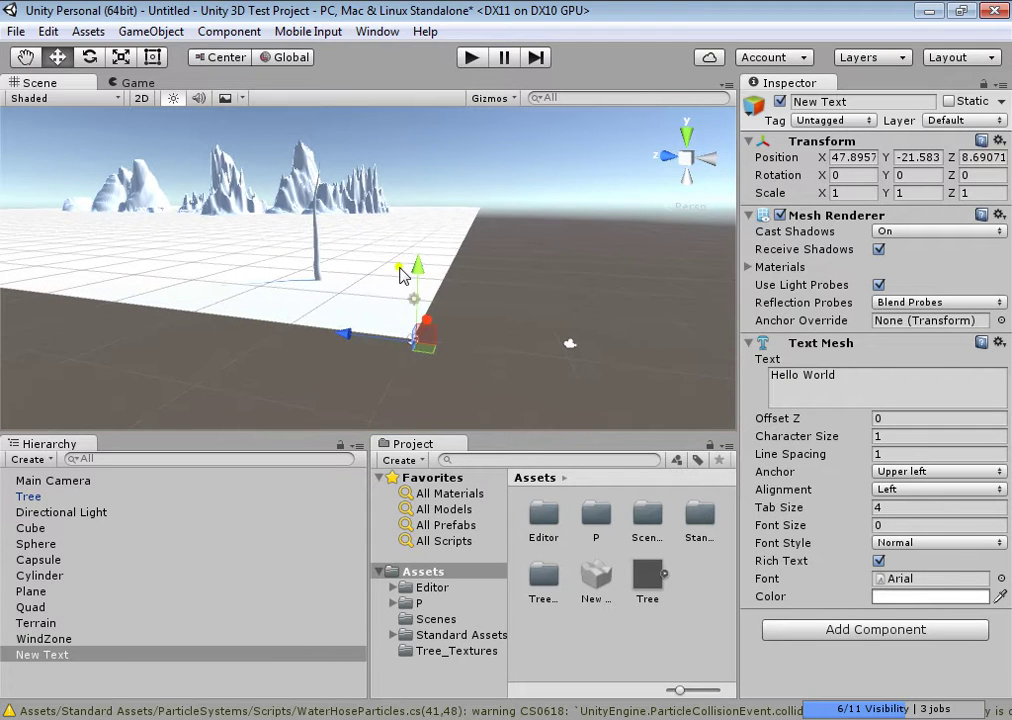
pyautogui.moveTo(420, 264); pyautogui.dragTo(425, 169)
pyautogui.moveTo(340, 205); pyautogui.dragTo(112, 220)
pyautogui.moveTo(161, 243); pyautogui.dragTo(84, 252, button='right')
pyautogui.moveTo(164, 257); pyautogui.dragTo(635, 294, button='right')
pyautogui.press('f')
pyautogui.moveTo(872, 229); pyautogui.dragTo(73, 329, button='right')
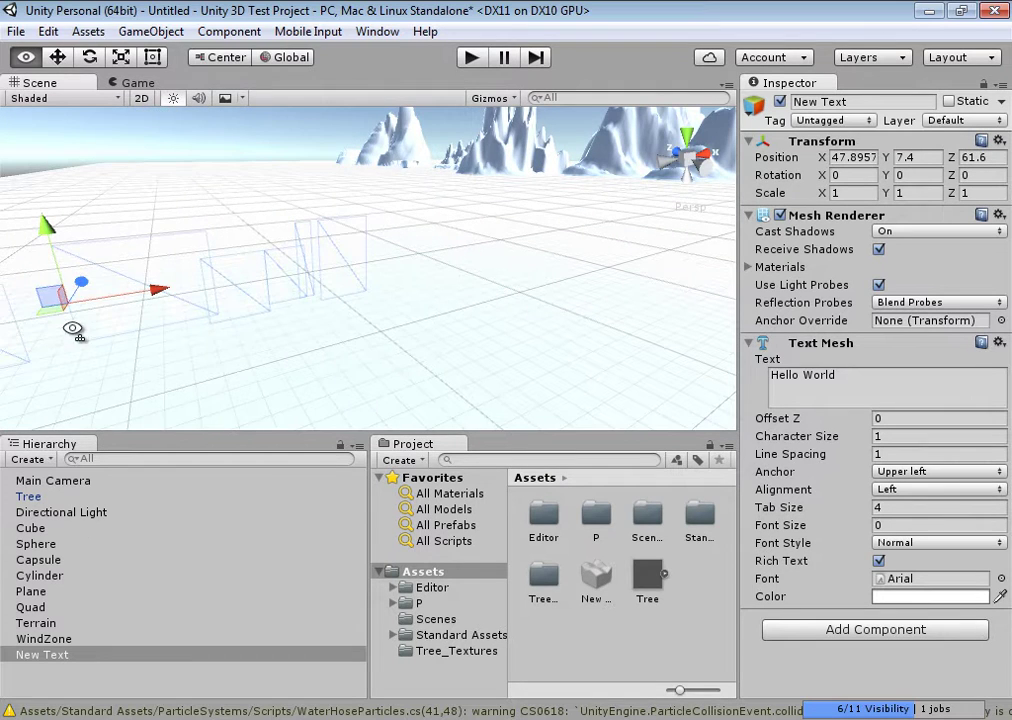
# Add an empty 2D sprite object to the scene over the terrain.
pyautogui.click(160, 31)
pyautogui.moveTo(208, 103)
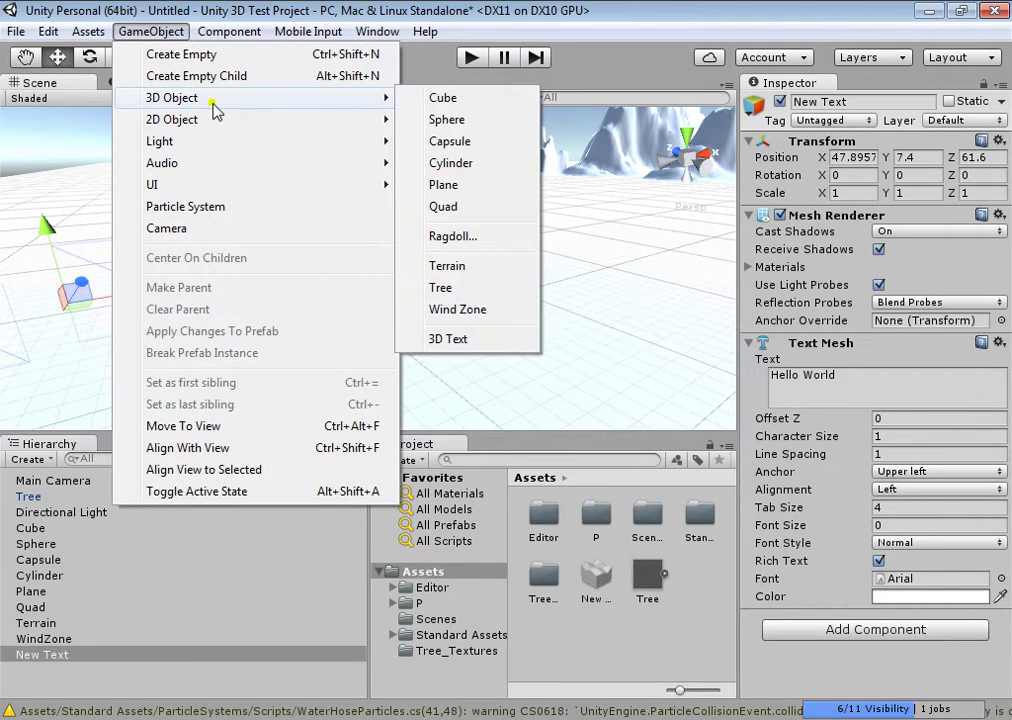
pyautogui.moveTo(266, 121)
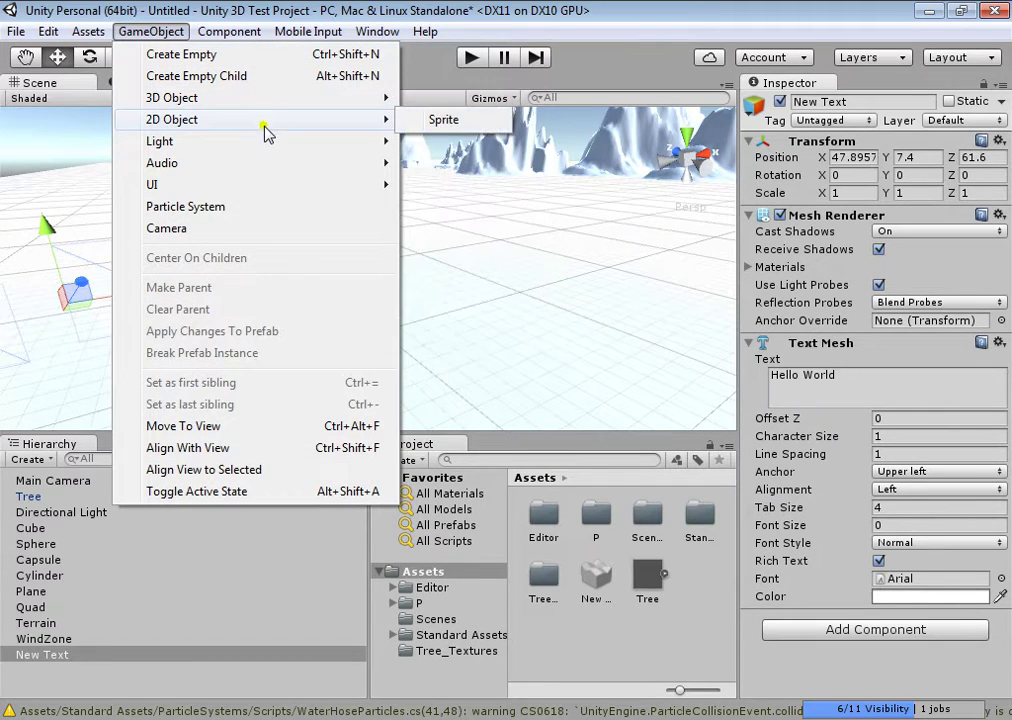
pyautogui.click(416, 127)
pyautogui.moveTo(380, 187); pyautogui.dragTo(276, 262, button='right')
pyautogui.click(152, 31)
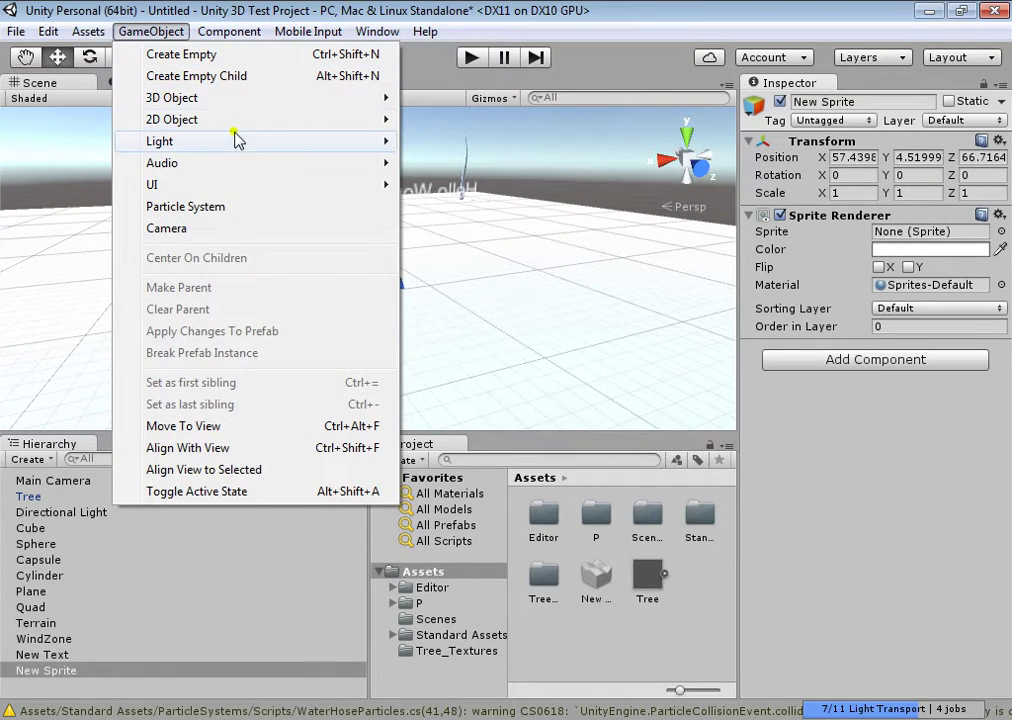
pyautogui.moveTo(260, 143)
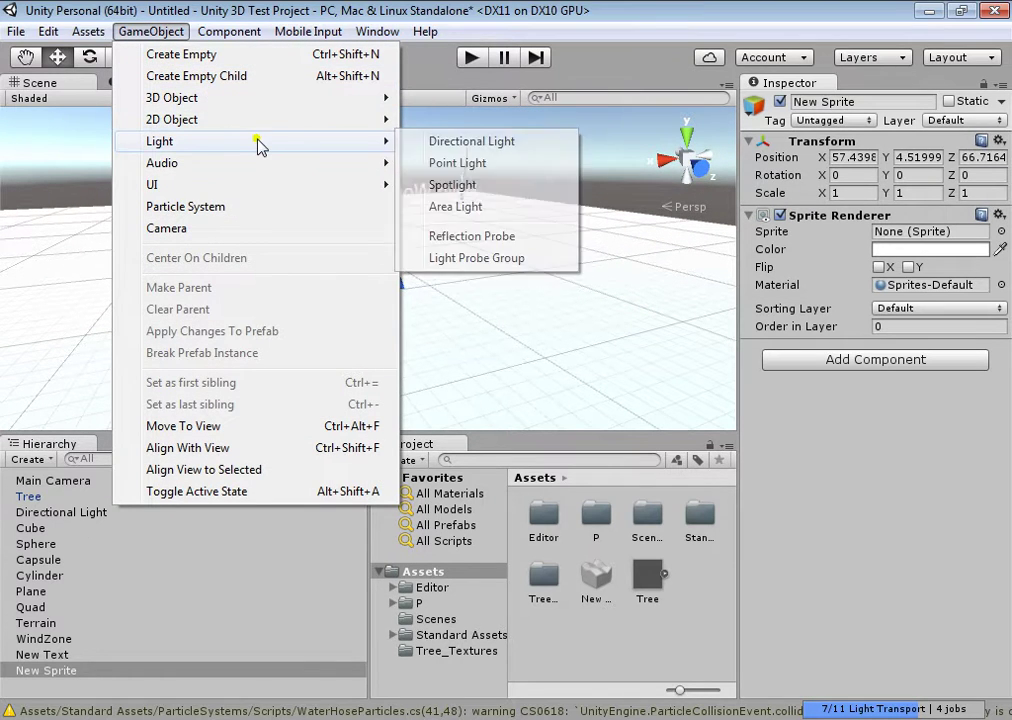
# Try several button and slider images on the new sprite and assign TouchpadSprite to its Sprite Renderer.
pyautogui.click(1000, 231)
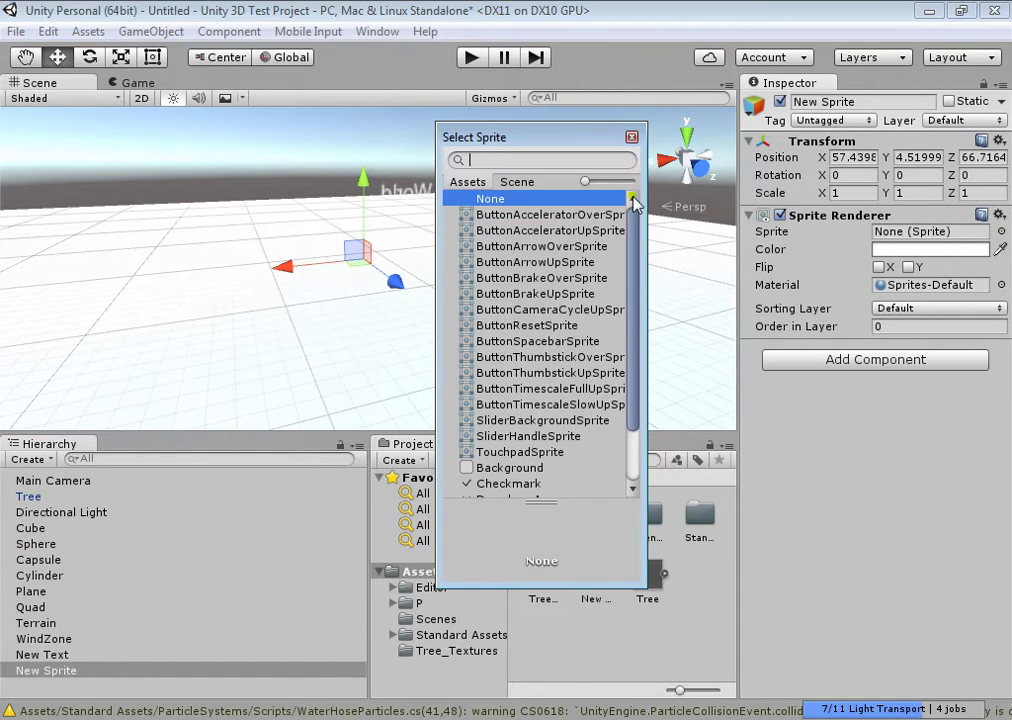
pyautogui.click(574, 216)
pyautogui.click(575, 231)
pyautogui.click(562, 248)
pyautogui.click(545, 294)
pyautogui.click(542, 404)
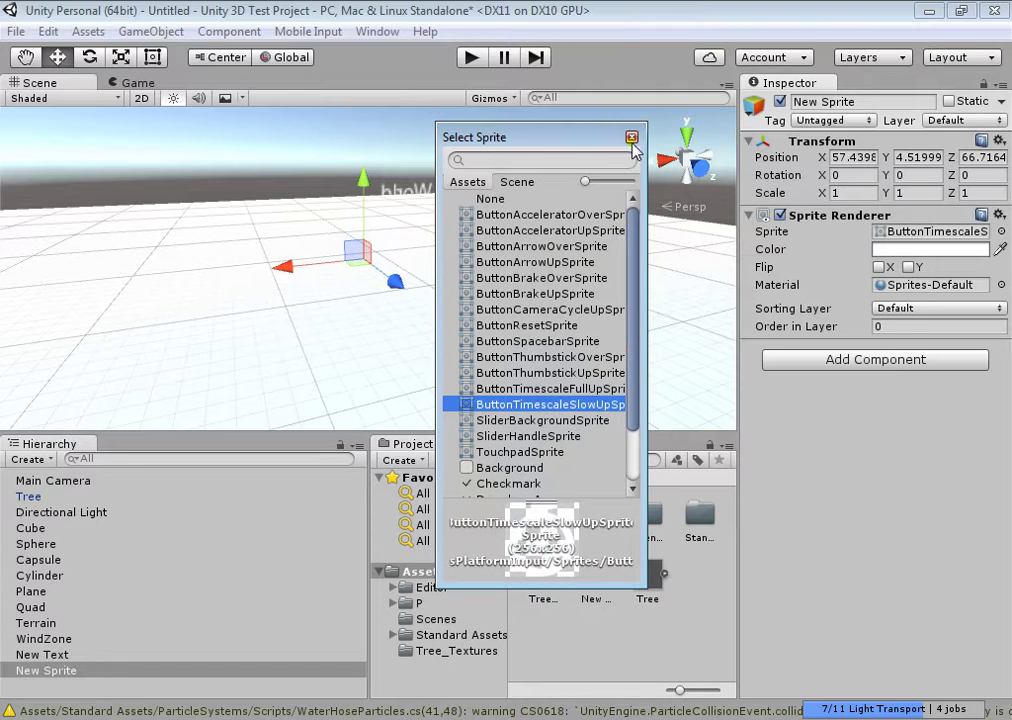
pyautogui.moveTo(580, 140); pyautogui.dragTo(518, 146)
pyautogui.click(476, 426)
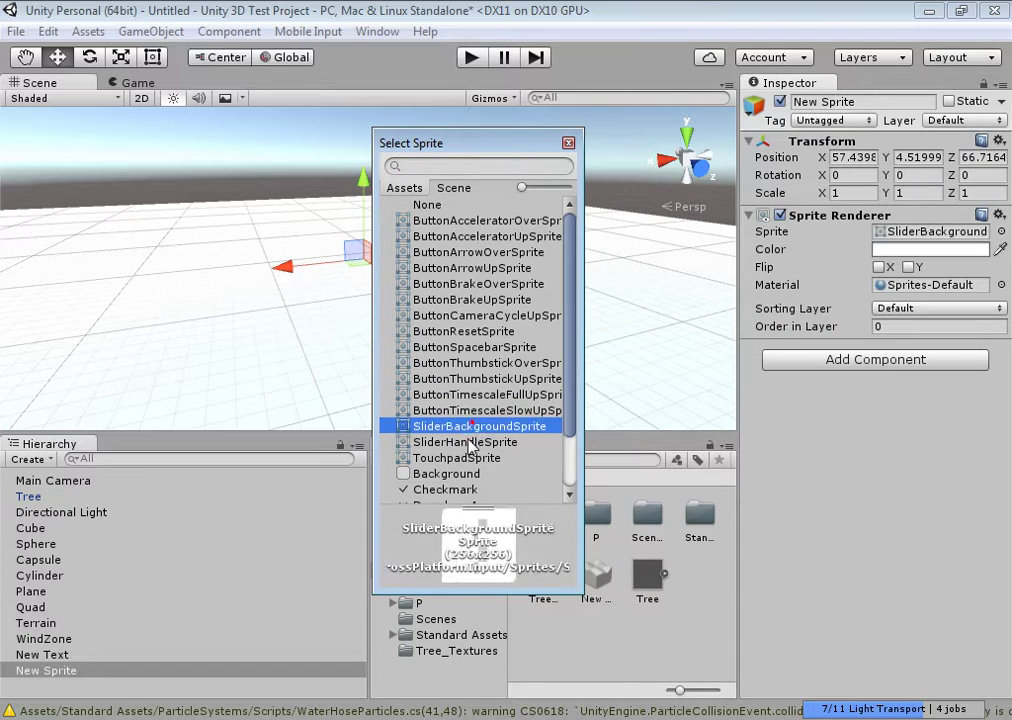
pyautogui.click(468, 442)
pyautogui.click(466, 458)
pyautogui.click(568, 143)
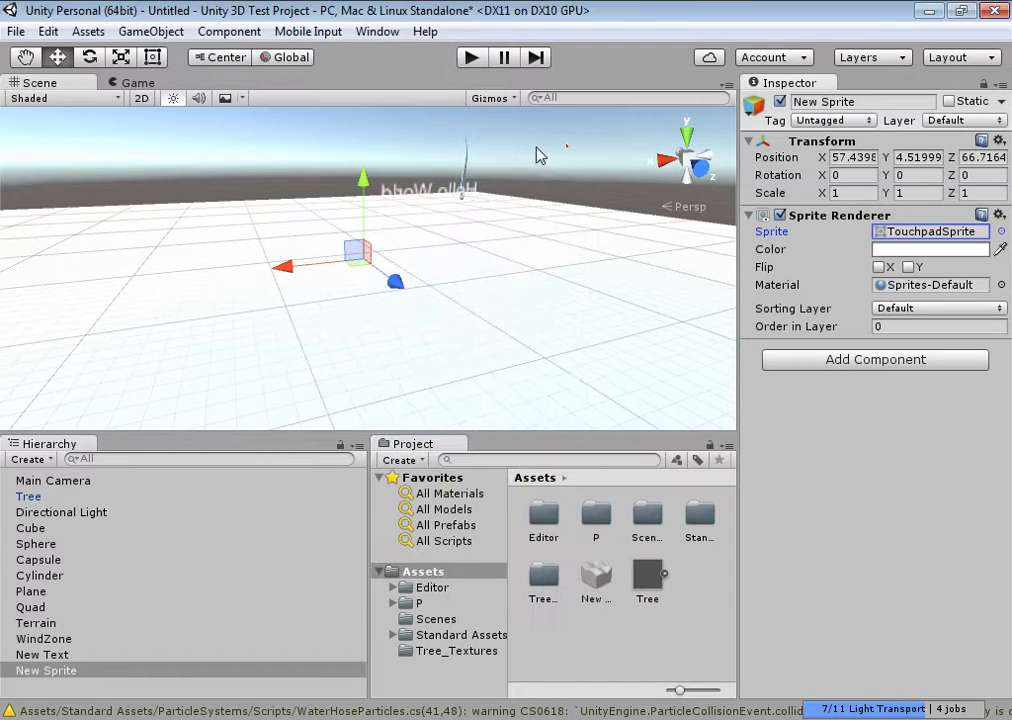
# Add a particle system and move it to about X 65.29, Y 1.95 so its particles rise from the terrain.
pyautogui.click(150, 31)
pyautogui.moveTo(233, 150)
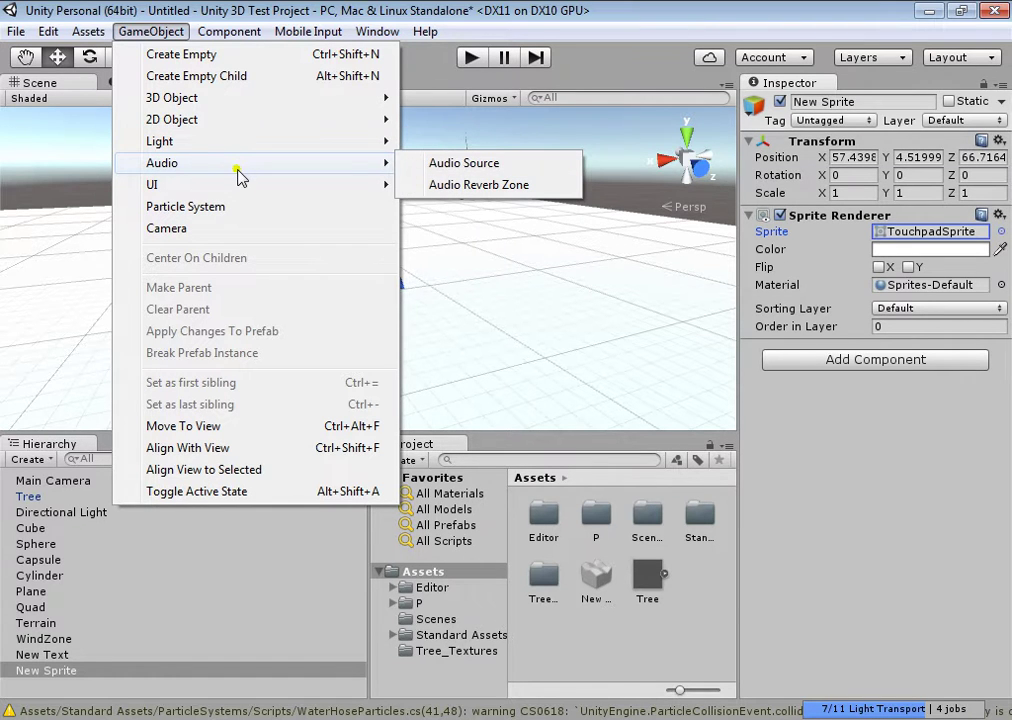
pyautogui.moveTo(236, 188)
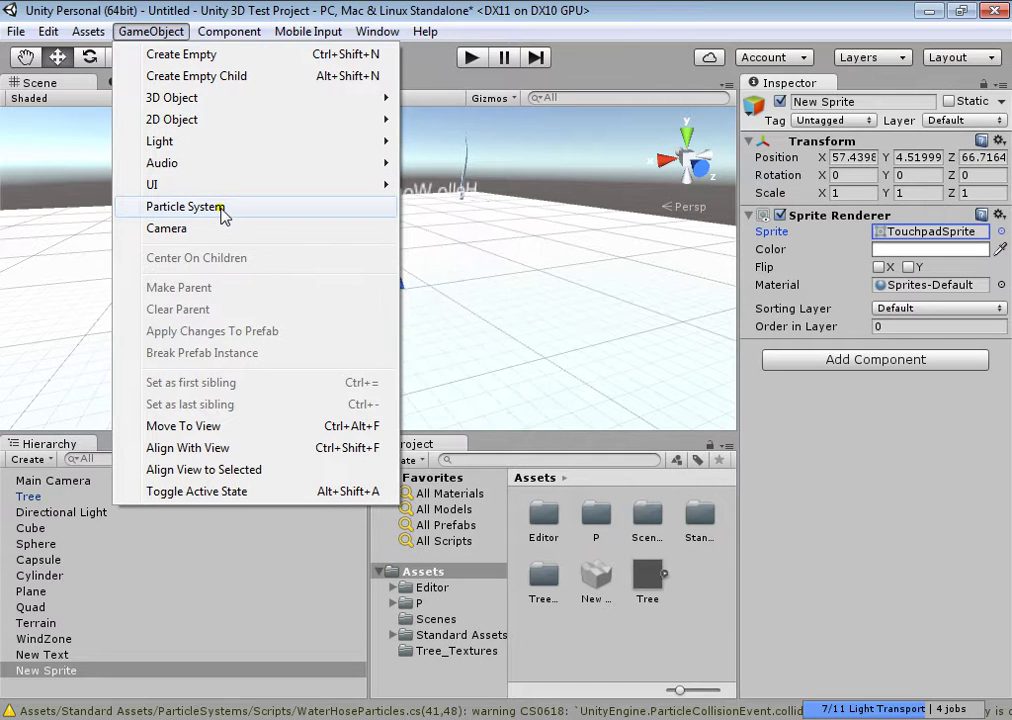
pyautogui.click(222, 208)
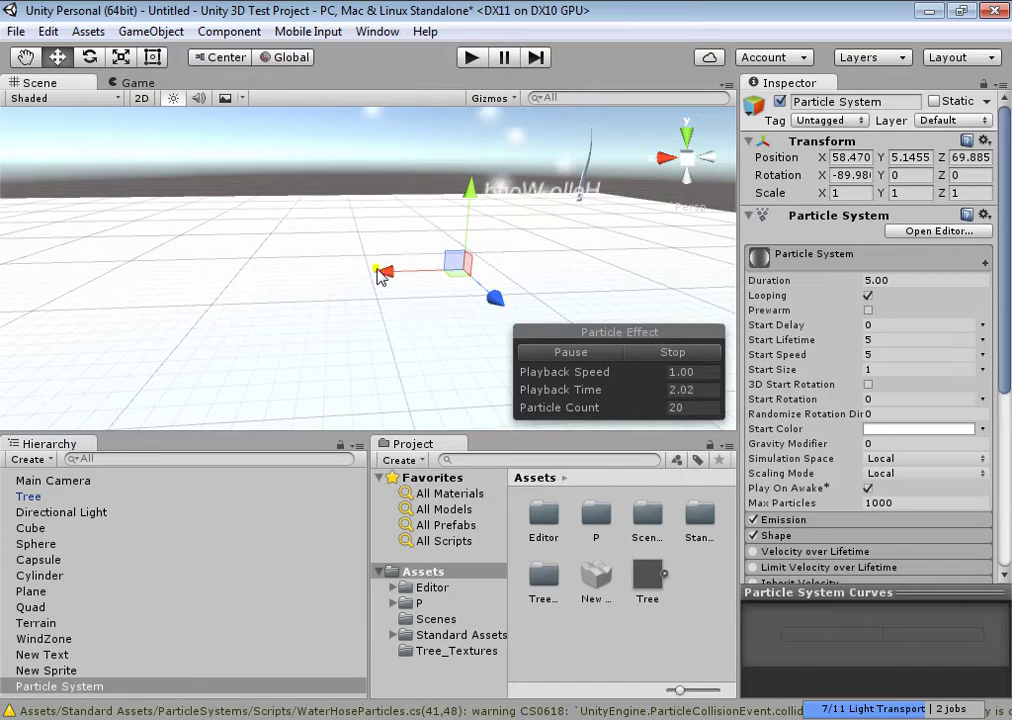
pyautogui.moveTo(384, 280); pyautogui.dragTo(177, 285)
pyautogui.moveTo(232, 200); pyautogui.dragTo(251, 303)
pyautogui.moveTo(357, 304); pyautogui.dragTo(310, 135, button='right')
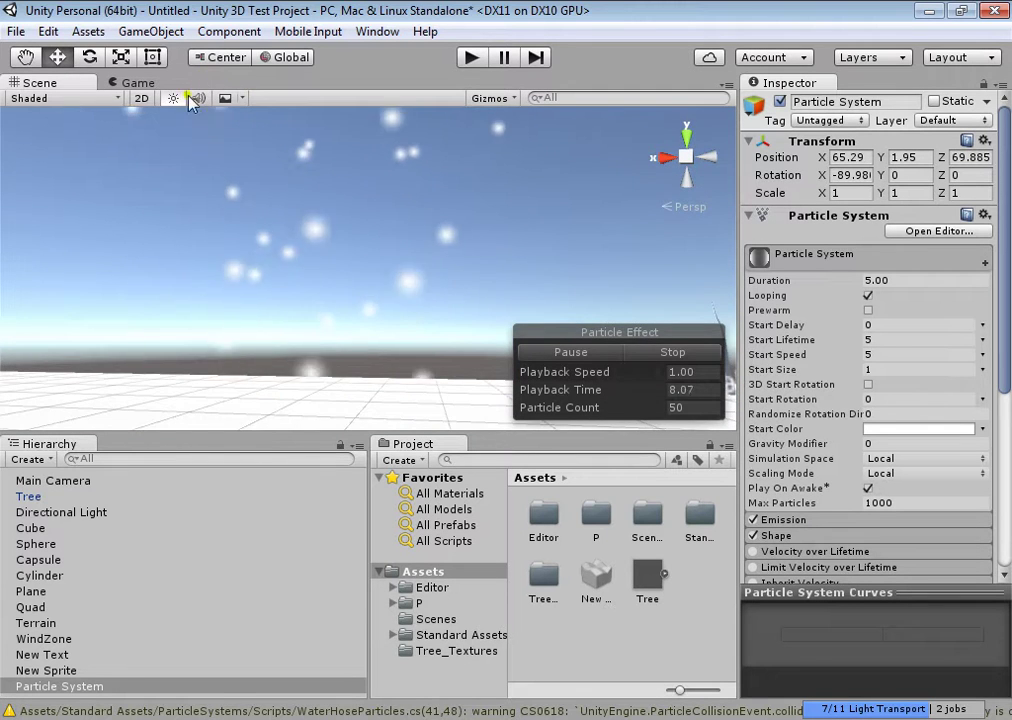
pyautogui.moveTo(282, 203); pyautogui.dragTo(316, 305, button='right')
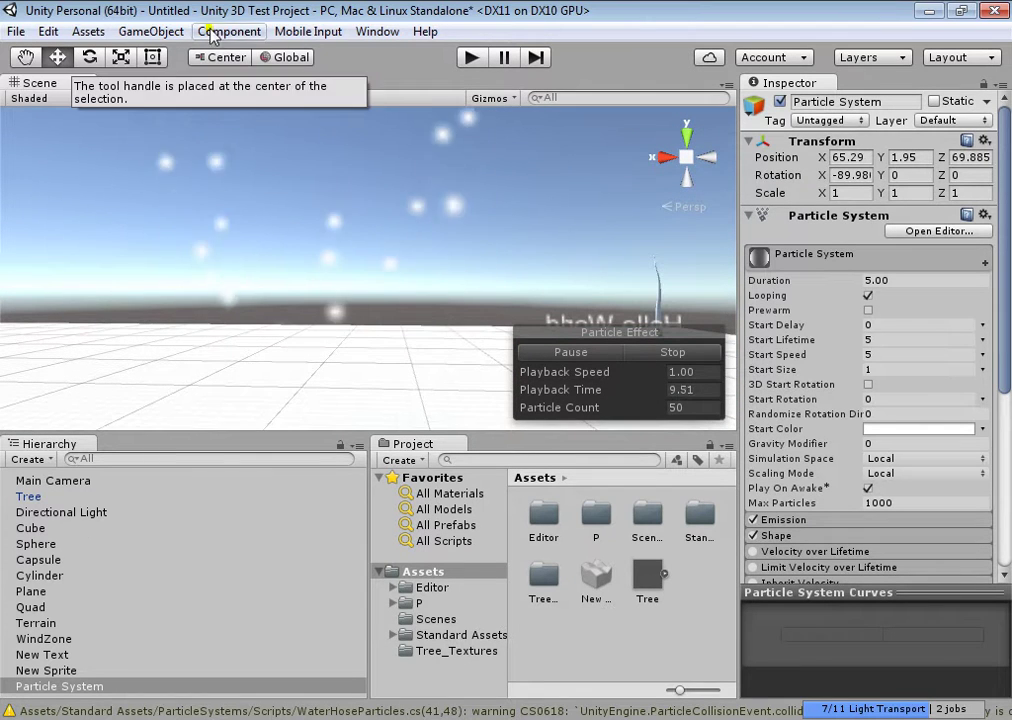
# Add a camera and move it over the terrain to about X 64.75, Z 56.63.
pyautogui.click(158, 33)
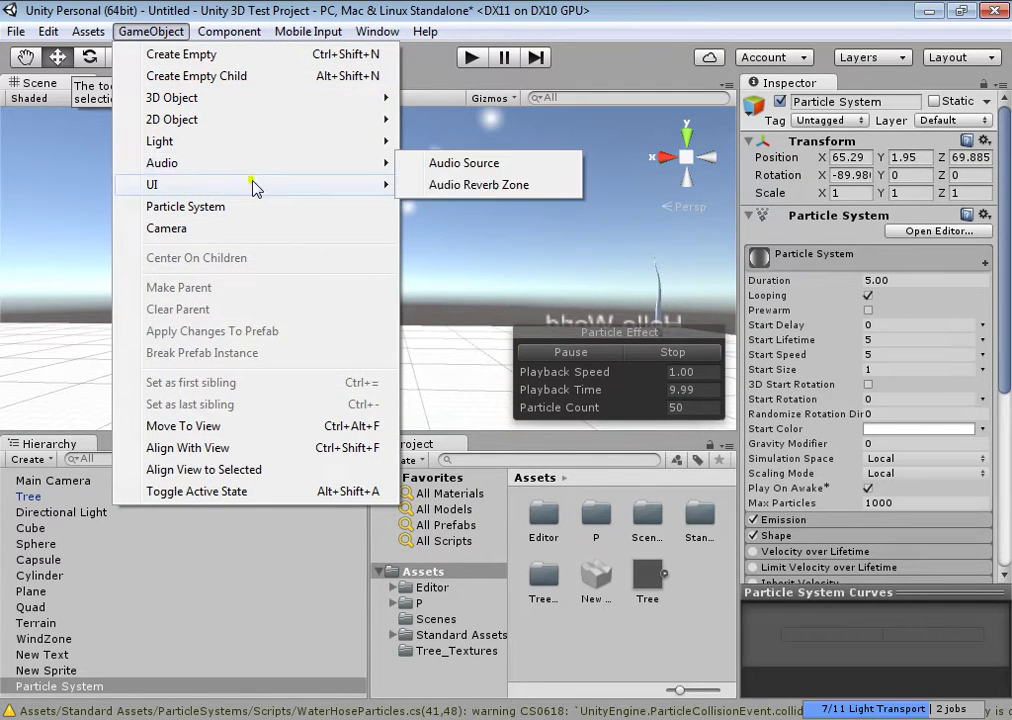
pyautogui.moveTo(274, 190)
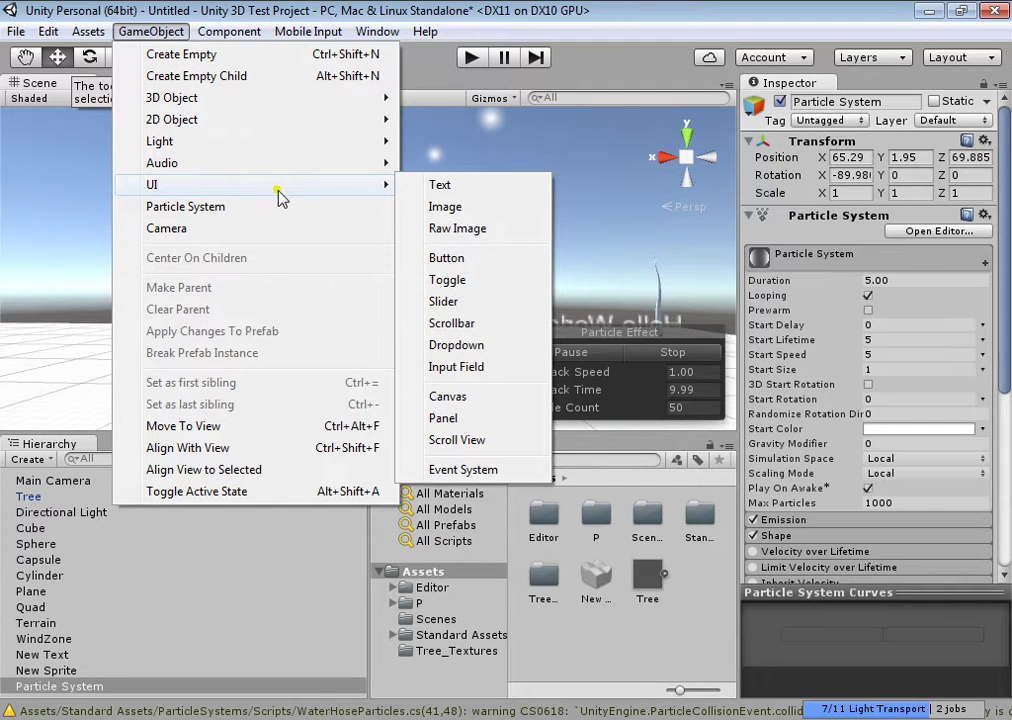
pyautogui.click(240, 233)
pyautogui.keyDown('alt'); pyautogui.moveTo(384, 248); pyautogui.dragTo(101, 261); pyautogui.keyUp('alt')
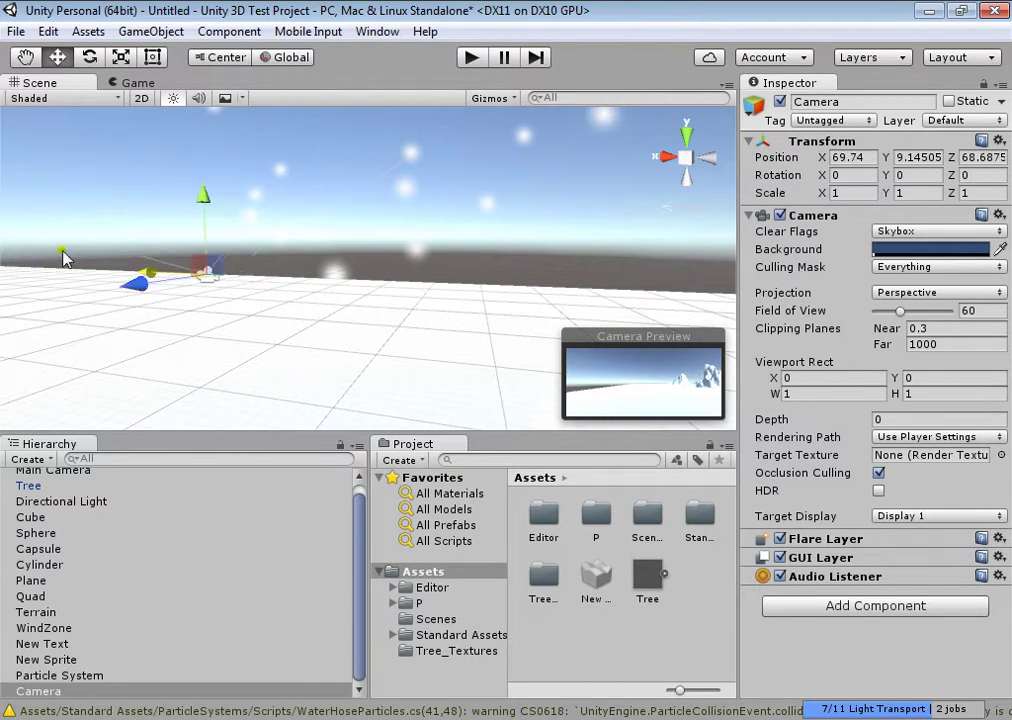
pyautogui.moveTo(232, 302); pyautogui.dragTo(403, 260)
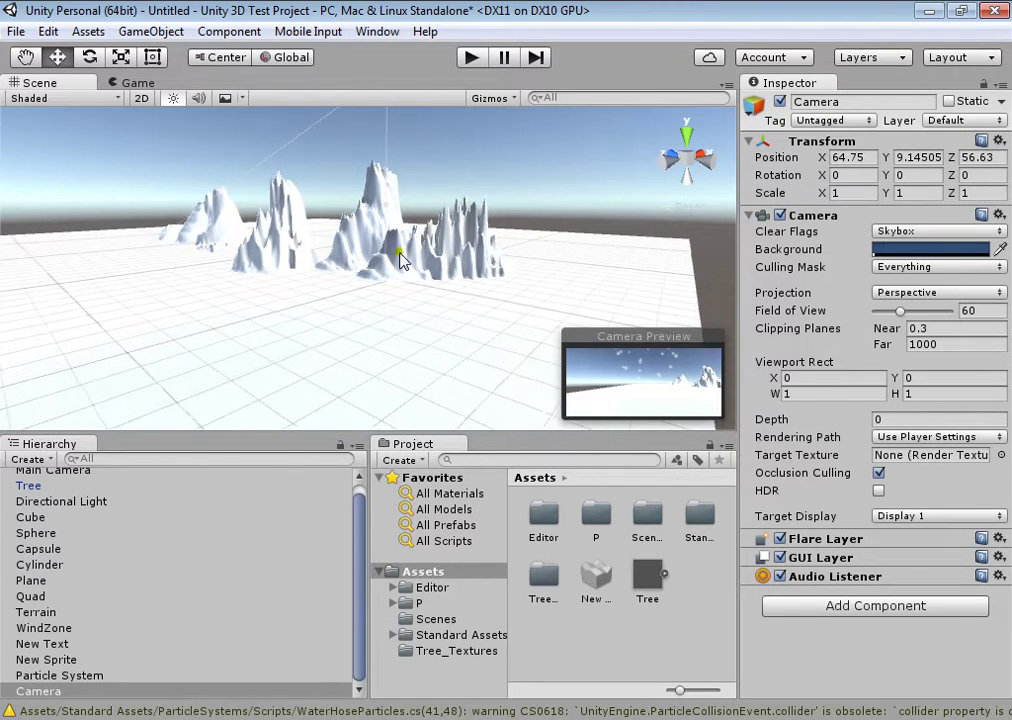
pyautogui.scroll(-5, 403, 260)
pyautogui.scroll(-2, 378, 263)
pyautogui.keyDown('alt'); pyautogui.moveTo(360, 292); pyautogui.dragTo(364, 241); pyautogui.keyUp('alt')
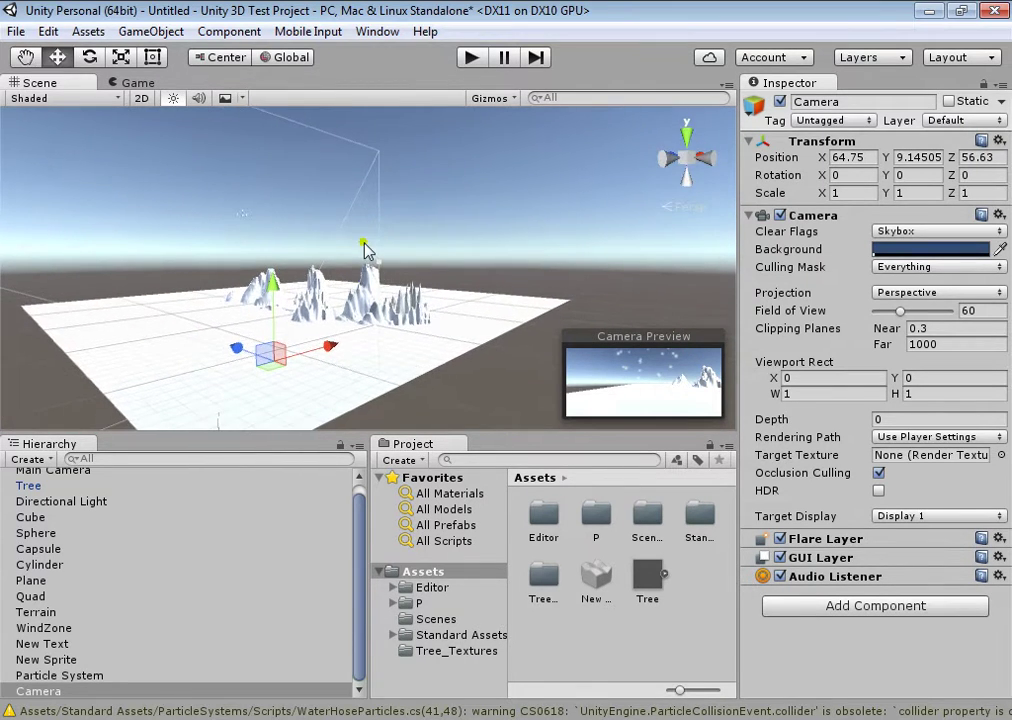
pyautogui.click(147, 30)
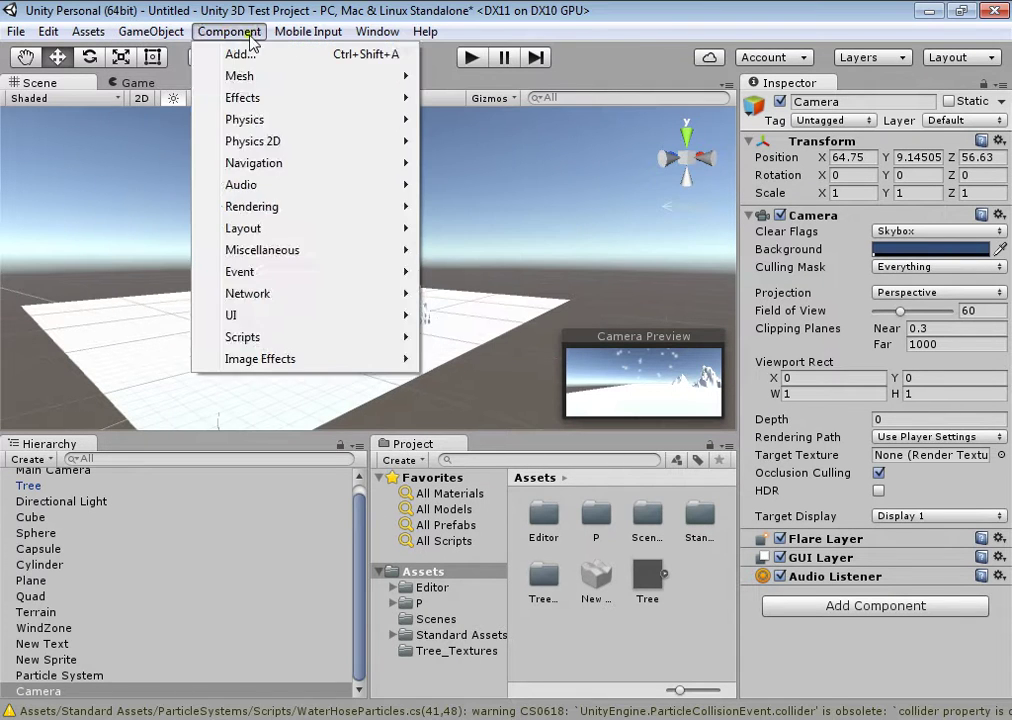
pyautogui.click(170, 32)
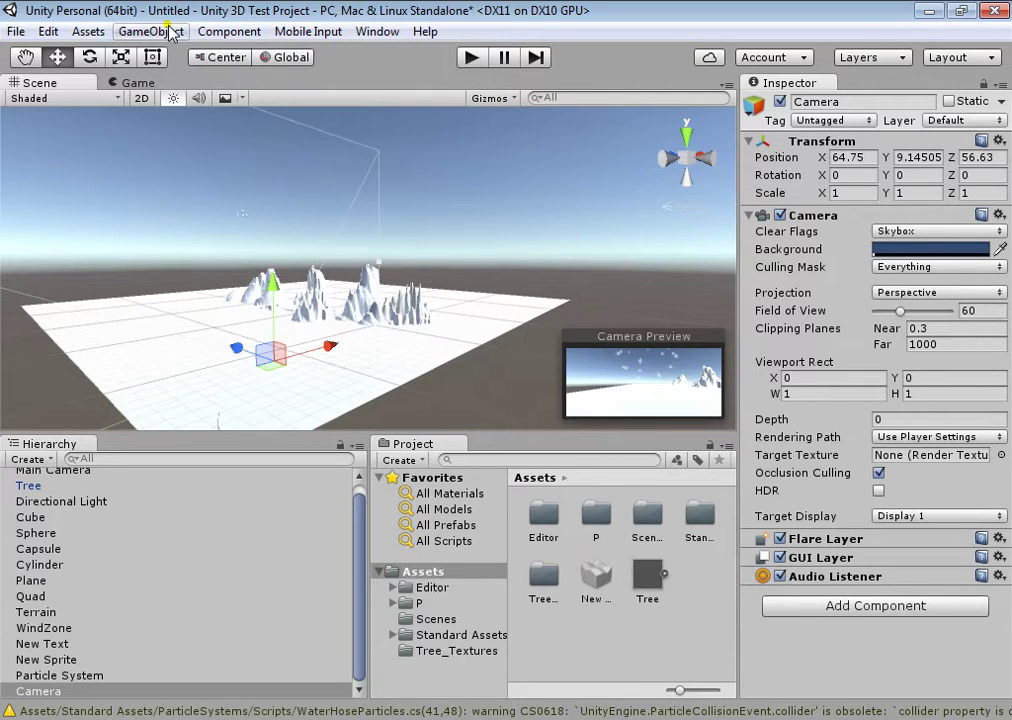
# Select the terrain and activate its Smooth Height tool with the star-shaped brush.
pyautogui.moveTo(385, 307); pyautogui.dragTo(490, 357, button='right')
pyautogui.click(422, 331)
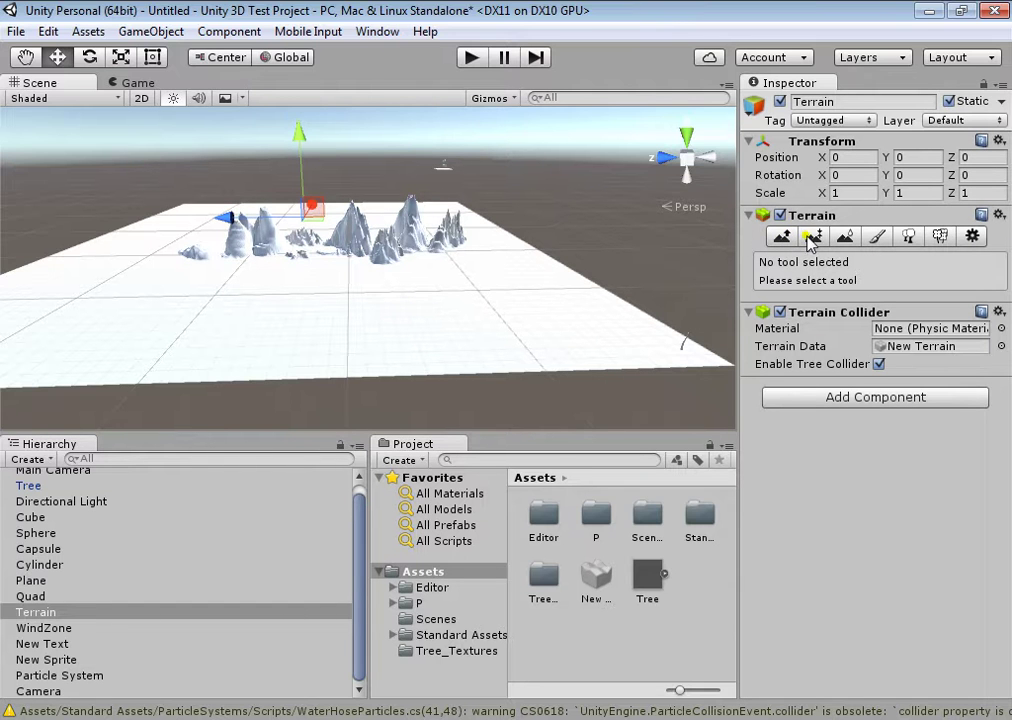
pyautogui.moveTo(612, 262)
pyautogui.mouseDown(button='right')
pyautogui.moveTo(508, 296)
pyautogui.moveTo(660, 303)
pyautogui.moveTo(828, 330)
pyautogui.moveTo(890, 316)
pyautogui.moveTo(905, 328)
pyautogui.moveTo(600, 245)
pyautogui.mouseUp(button='right')
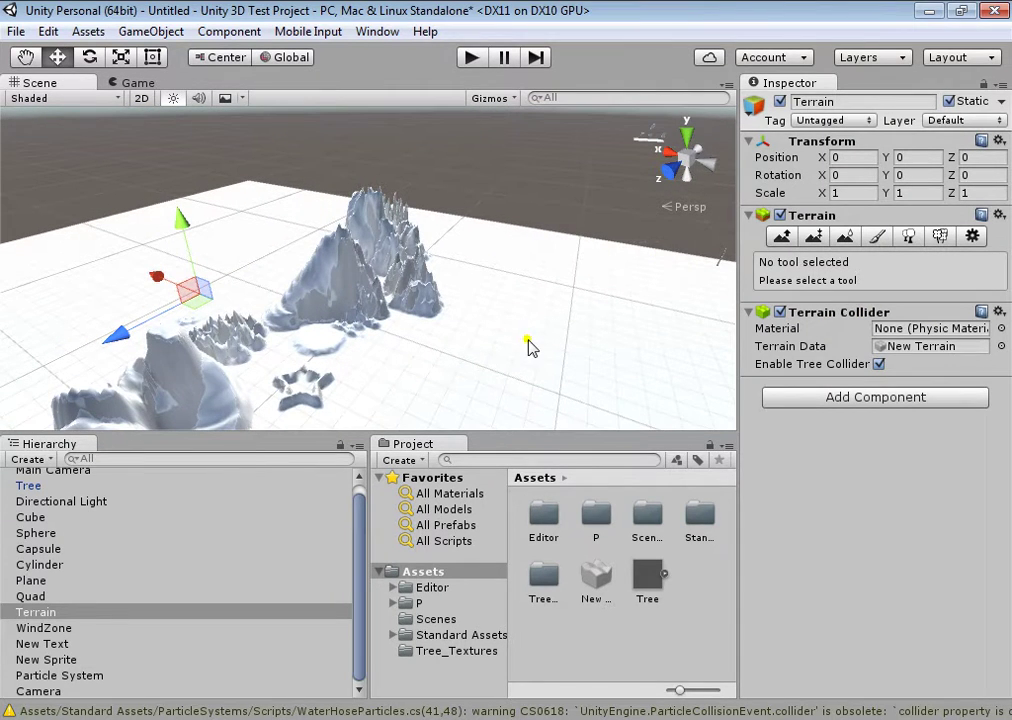
pyautogui.click(874, 238)
pyautogui.click(846, 240)
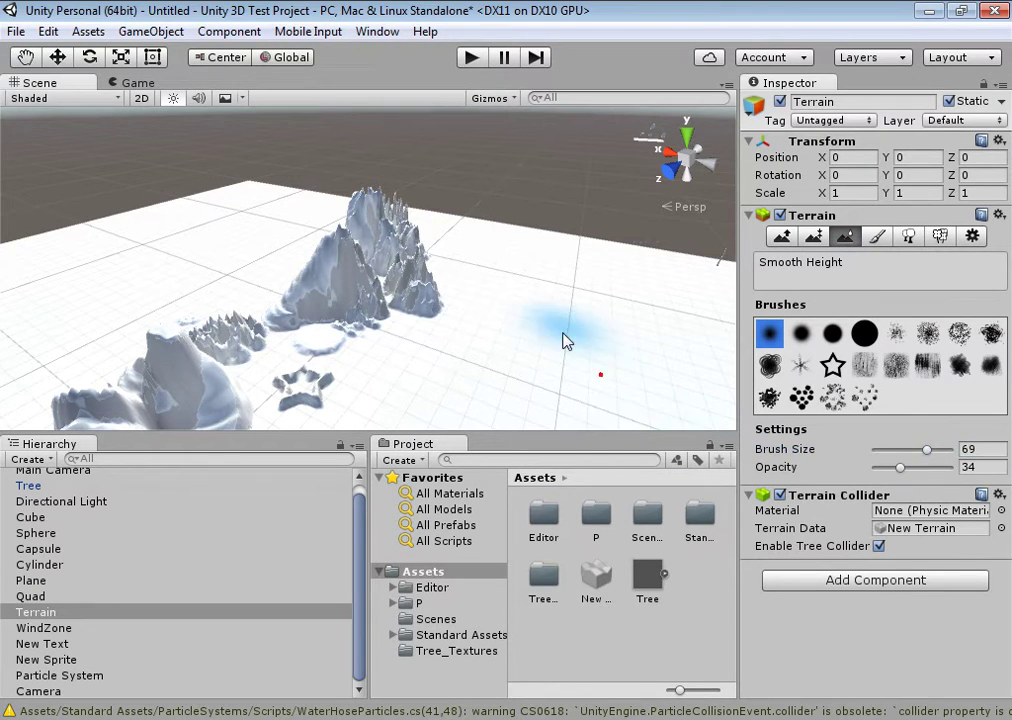
pyautogui.click(833, 366)
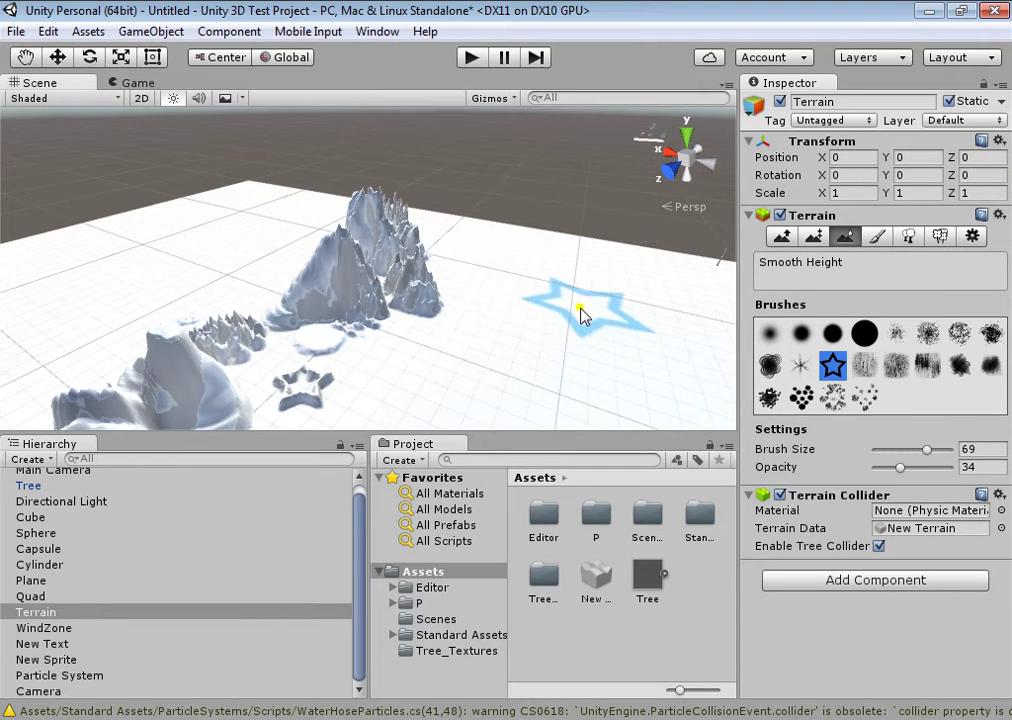